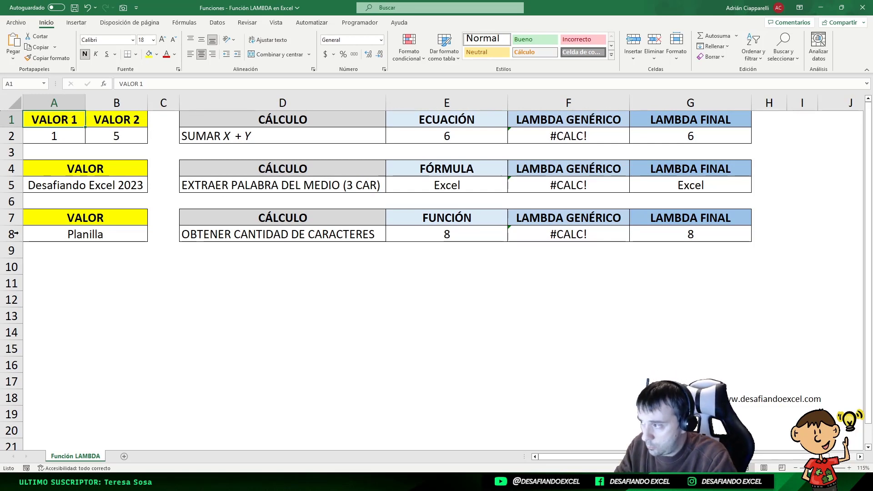
Examine the VALOR 1 and VALOR 2 input cells and the three example blocks in rows 1–2, 4–5 and 7–8
{"action": "left_click", "coordinate": [59, 132]}
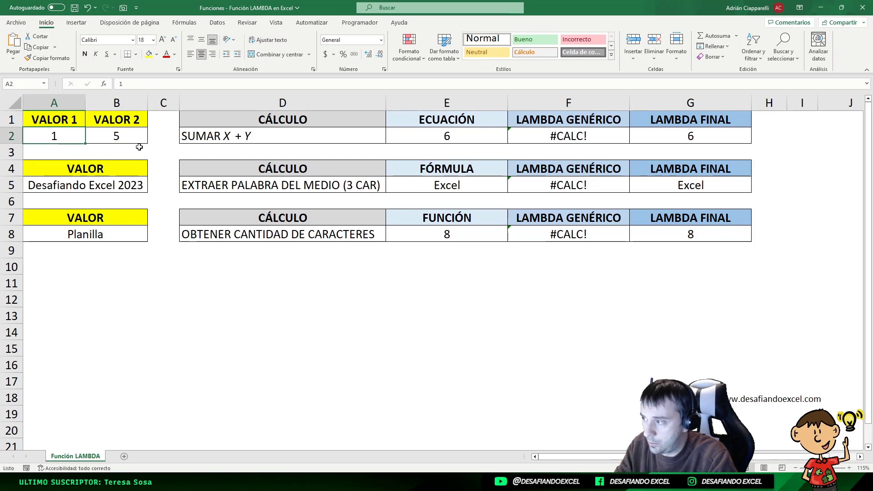
{"action": "left_click", "coordinate": [45, 117]}
{"action": "left_click", "coordinate": [96, 121]}
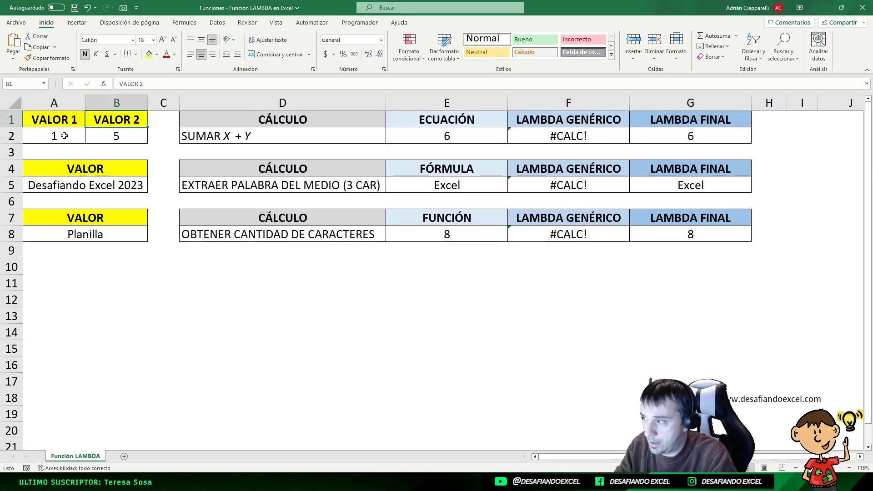
{"action": "left_click", "coordinate": [65, 136]}
{"action": "left_click", "coordinate": [116, 136]}
{"action": "left_click", "coordinate": [58, 138]}
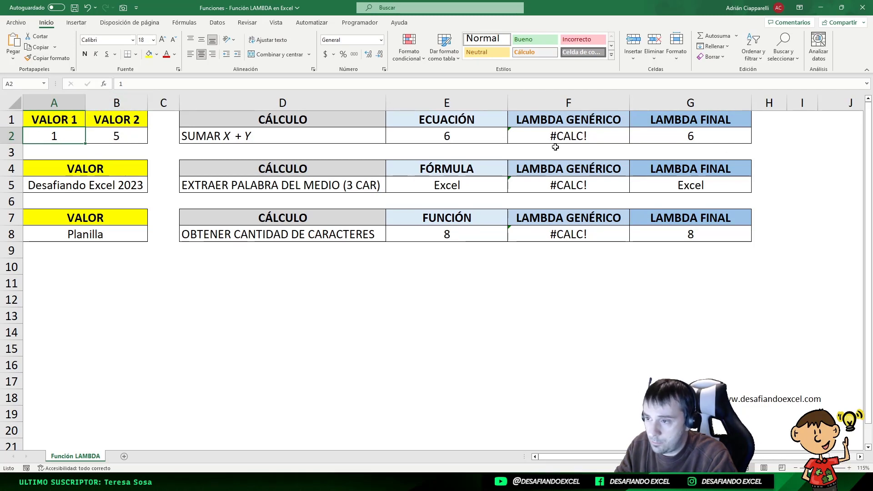
{"action": "left_click_drag", "start_coordinate": [12, 120], "coordinate": [31, 132]}
{"action": "left_click_drag", "start_coordinate": [12, 169], "coordinate": [11, 185]}
{"action": "left_click_drag", "start_coordinate": [11, 218], "coordinate": [12, 234]}
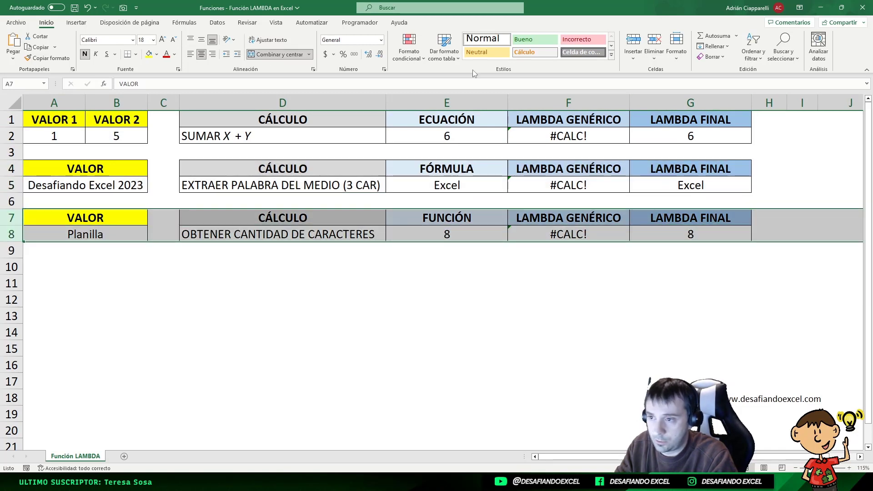
Examine the SUMAR X + Y example, its two input values and the ordinary equation in cell E2
{"action": "left_click", "coordinate": [290, 121]}
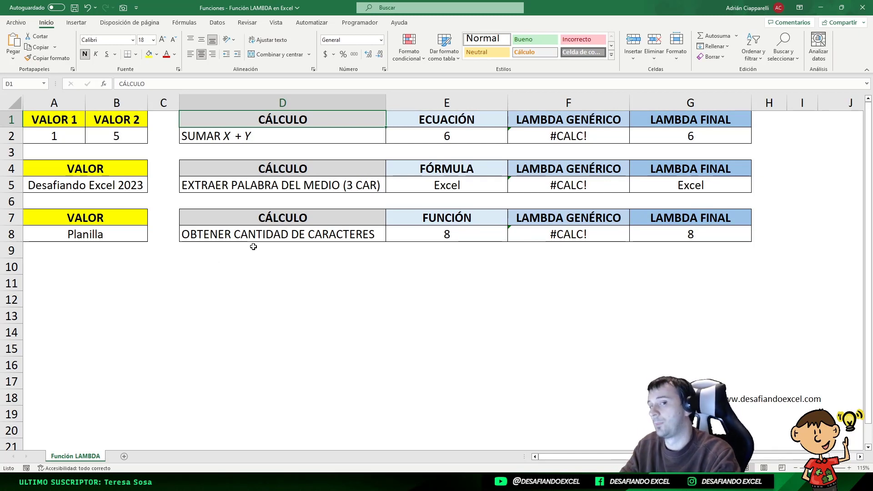
{"action": "left_click", "coordinate": [263, 138]}
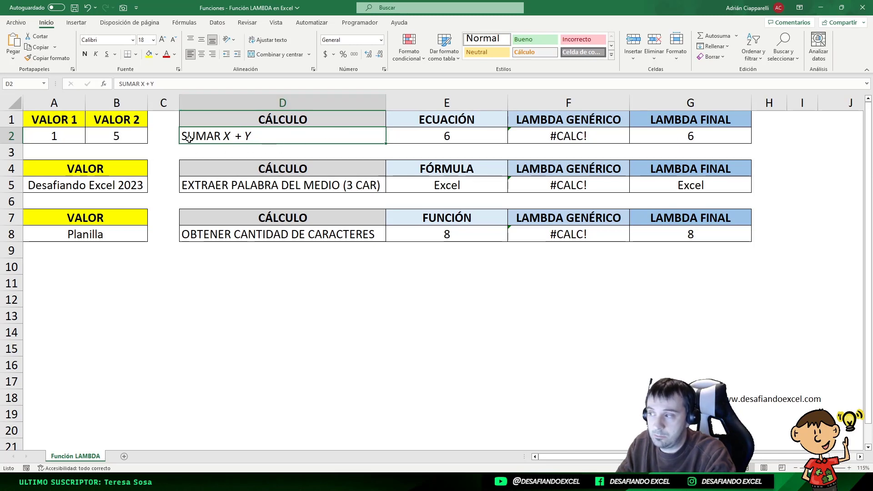
{"action": "left_click", "coordinate": [56, 136]}
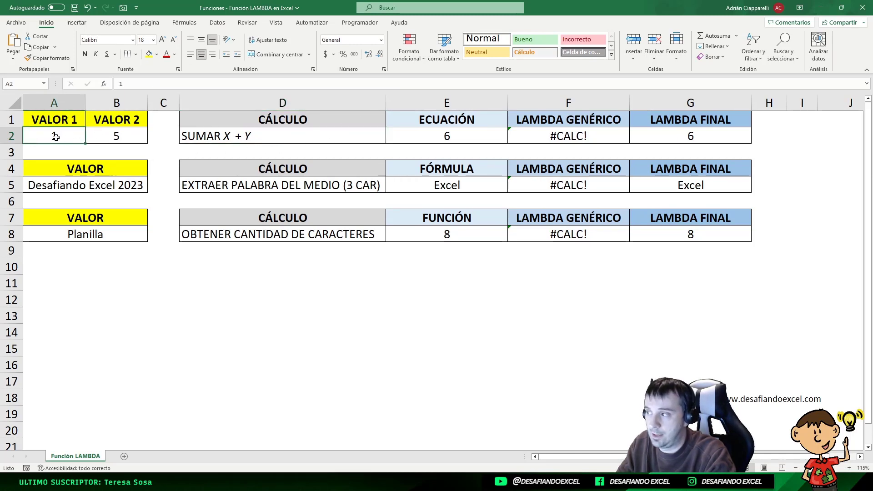
{"action": "left_click", "coordinate": [110, 136]}
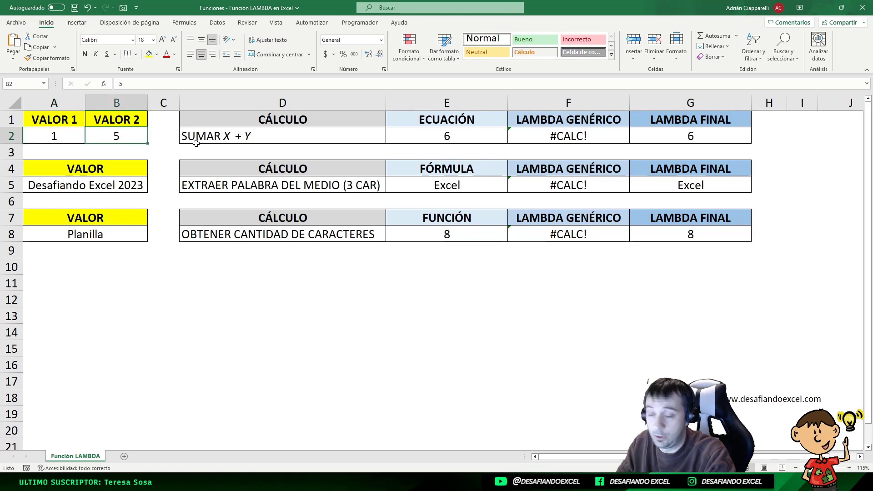
{"action": "left_click", "coordinate": [238, 135]}
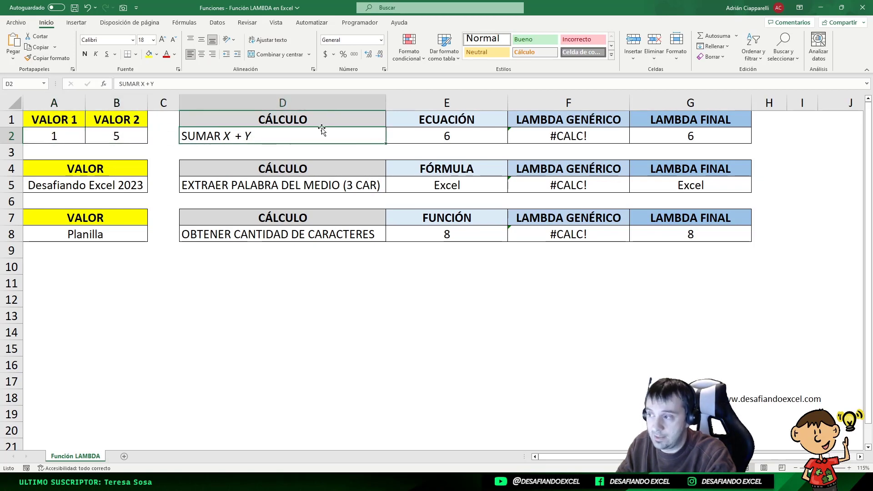
{"action": "left_click", "coordinate": [419, 139]}
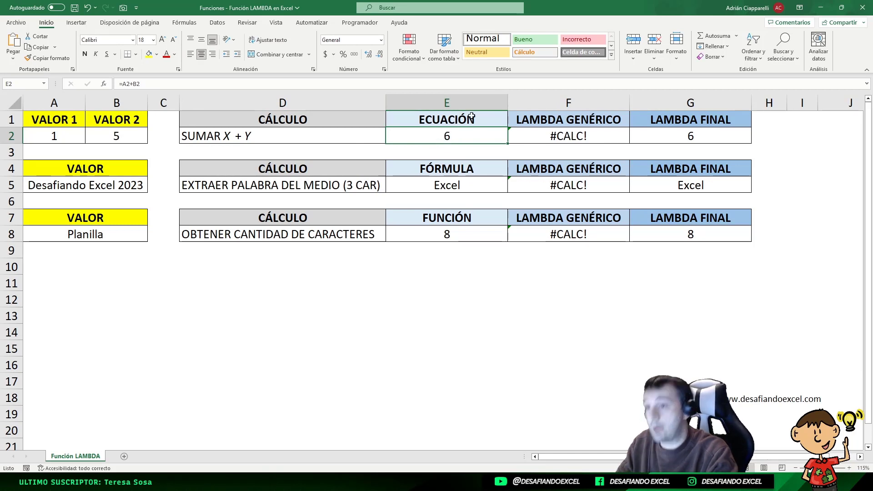
{"action": "double_click", "coordinate": [456, 137]}
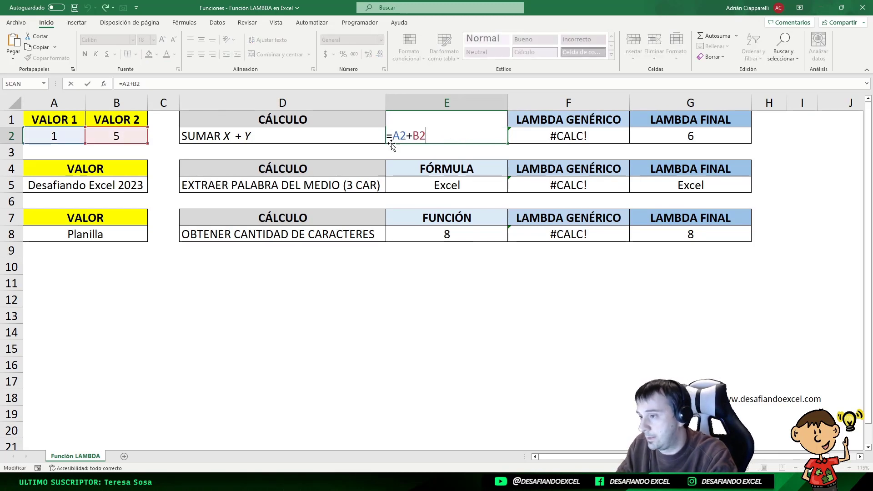
{"action": "key", "text": "Escape"}
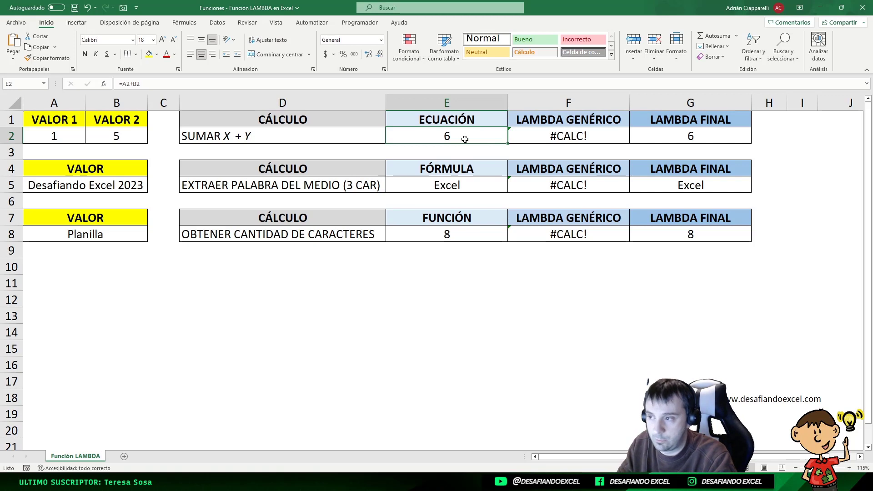
Inspect the generic LAMBDA formula in cell F2, covering its parameters x and y and its calculation x+y
{"action": "left_click", "coordinate": [529, 136]}
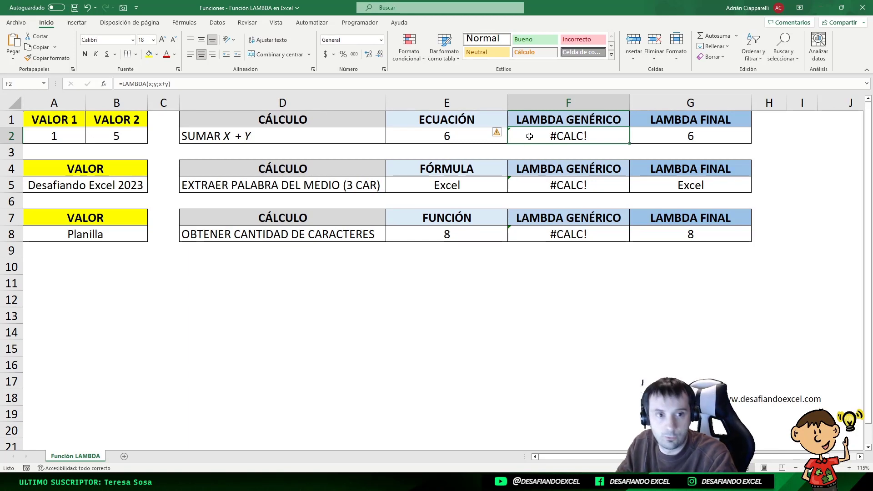
{"action": "double_click", "coordinate": [558, 135]}
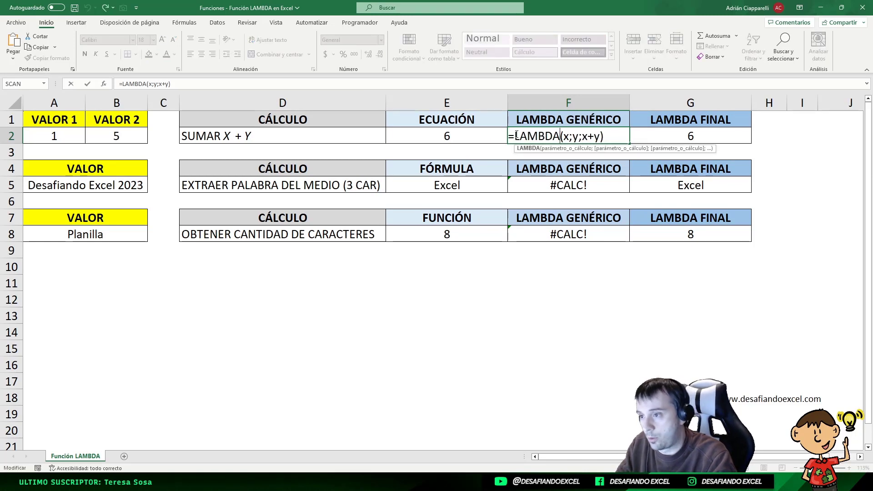
{"action": "left_click_drag", "start_coordinate": [517, 135], "coordinate": [579, 136]}
{"action": "left_click", "coordinate": [564, 136]}
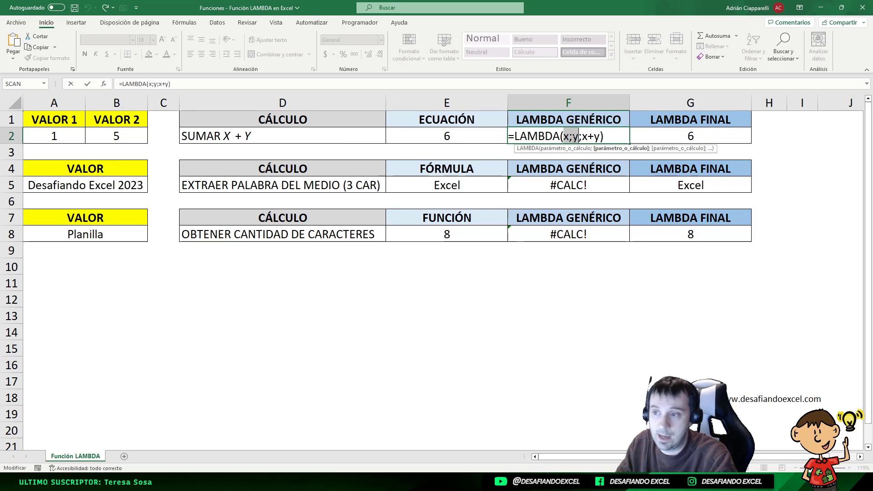
{"action": "left_click", "coordinate": [570, 136]}
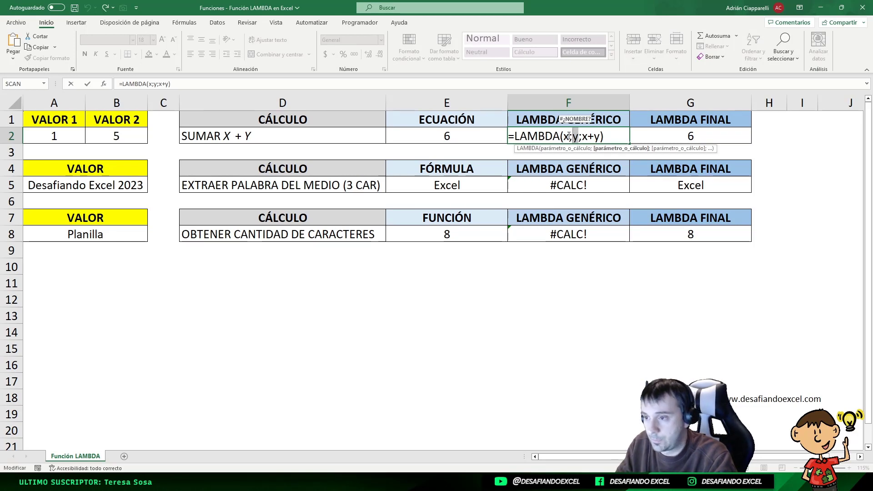
{"action": "left_click", "coordinate": [583, 137]}
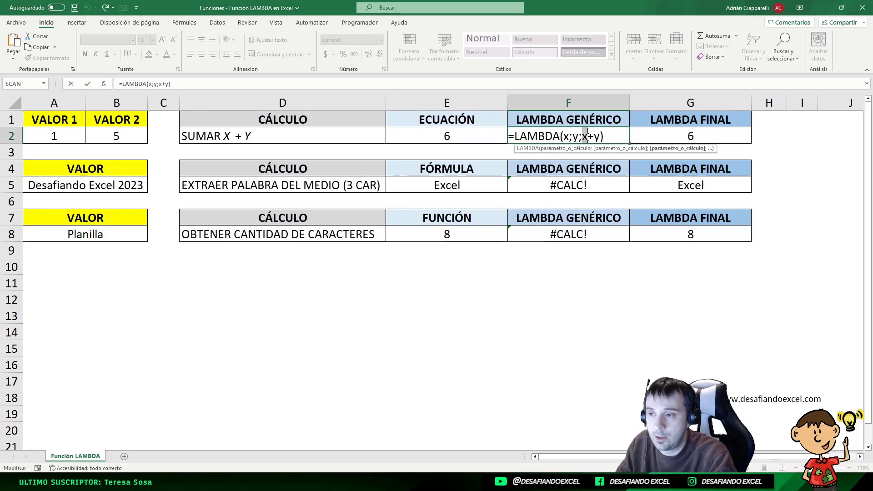
{"action": "left_click_drag", "start_coordinate": [586, 136], "coordinate": [600, 137]}
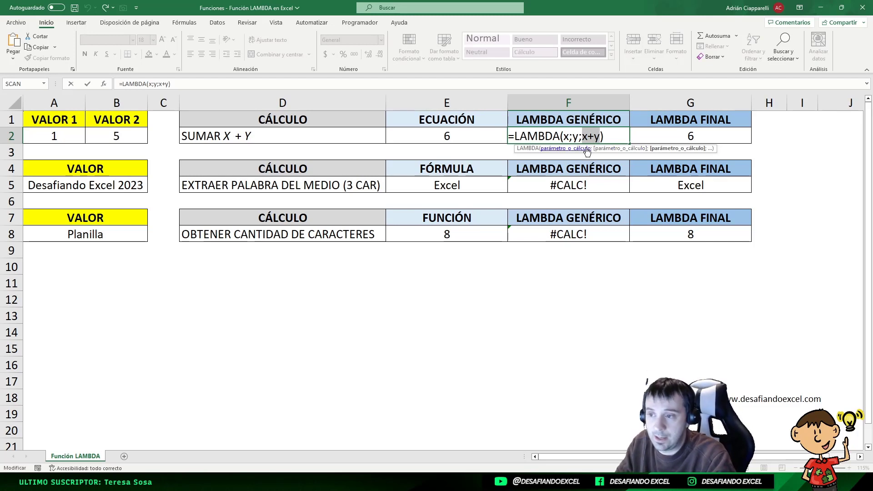
{"action": "key", "text": "End"}
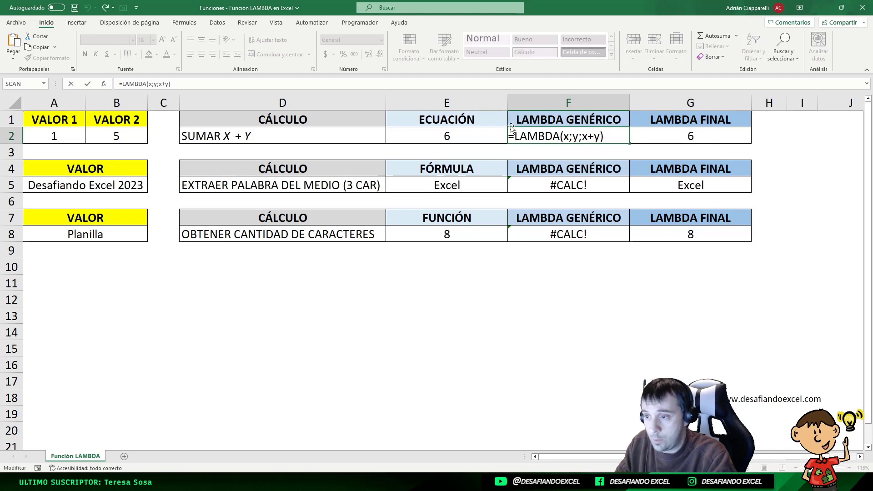
{"action": "key", "text": "Return"}
{"action": "left_click", "coordinate": [585, 135]}
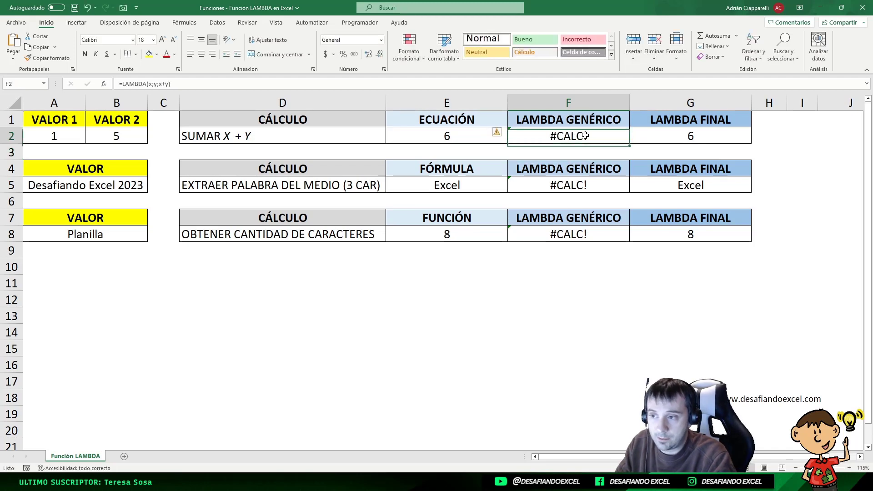
Append the arguments (A2;B2) to the generic LAMBDA in cell F2, making the formula =LAMBDA(x;y;x+y)(A2;B2)
{"action": "double_click", "coordinate": [585, 136]}
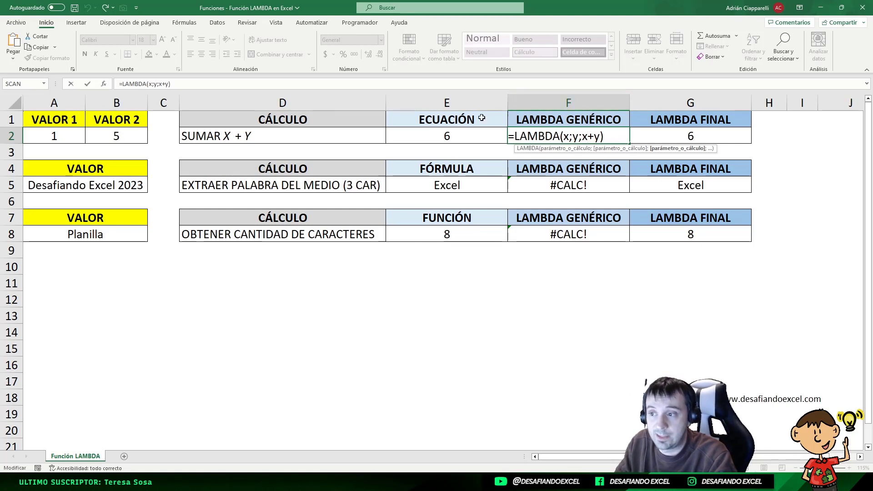
{"action": "left_click", "coordinate": [610, 137]}
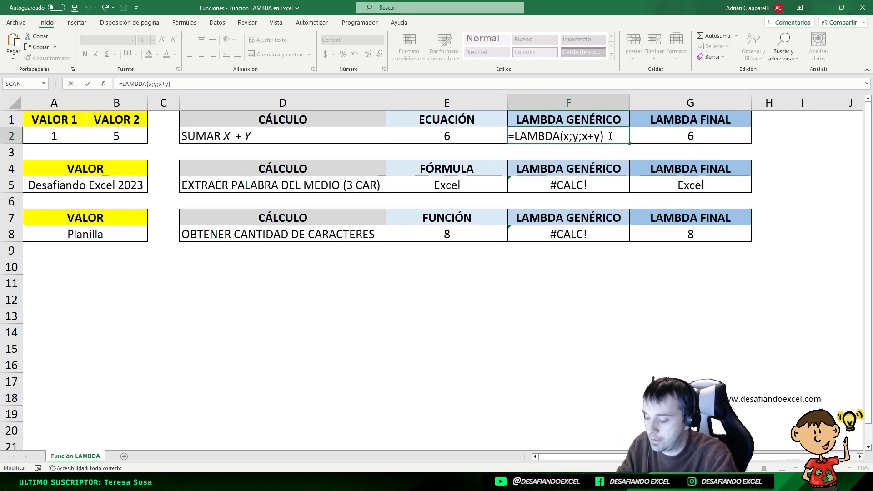
{"action": "type", "text": "("}
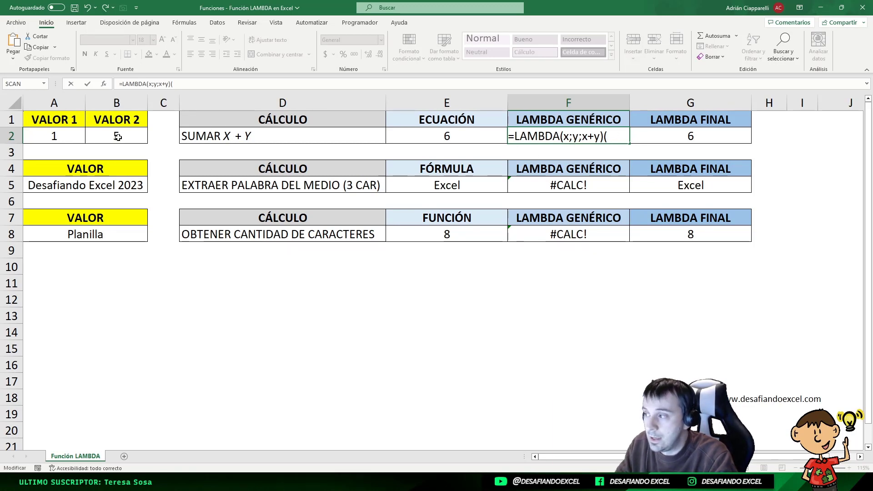
{"action": "left_click", "coordinate": [64, 133]}
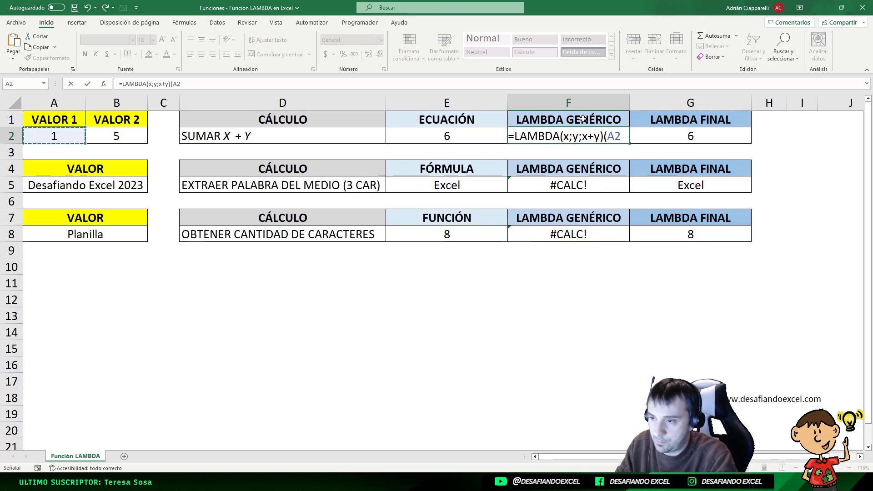
{"action": "type", "text": ";"}
{"action": "left_click", "coordinate": [129, 136]}
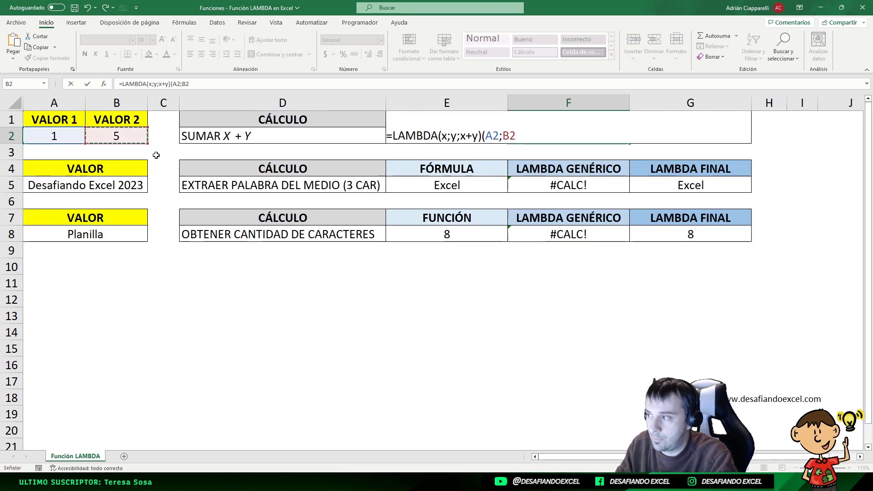
{"action": "type", "text": ")"}
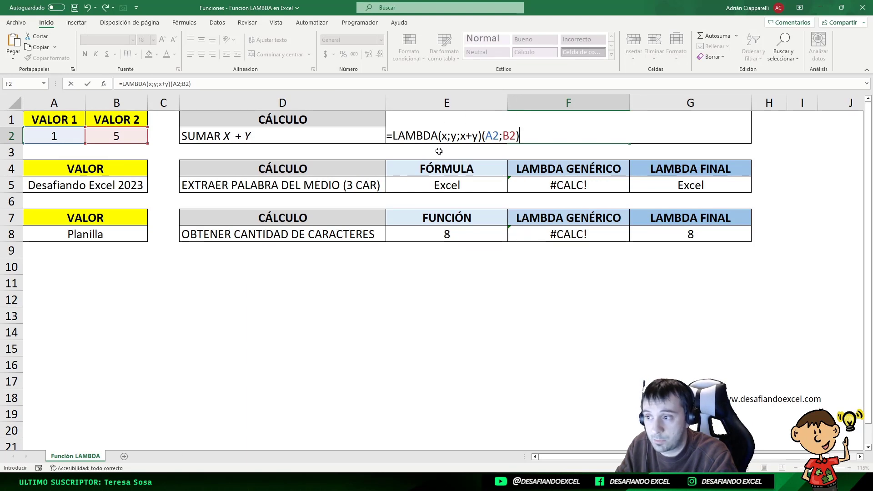
{"action": "key", "text": "ctrl+Return"}
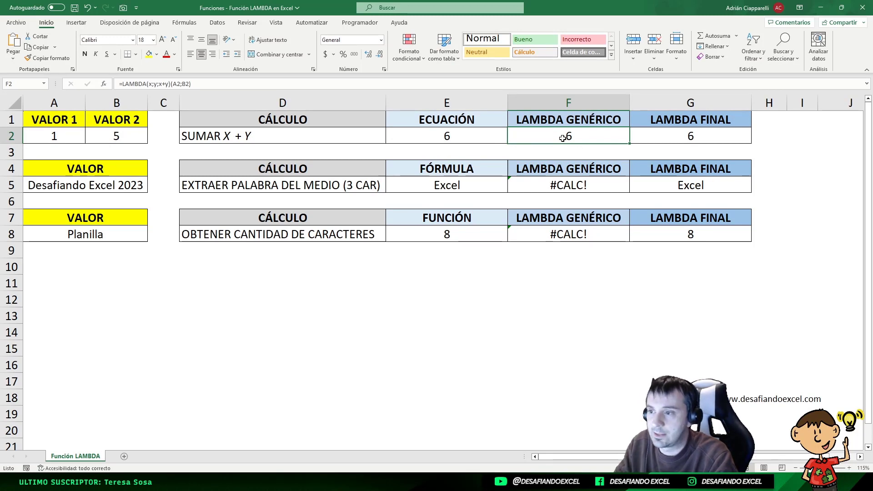
{"action": "double_click", "coordinate": [563, 138]}
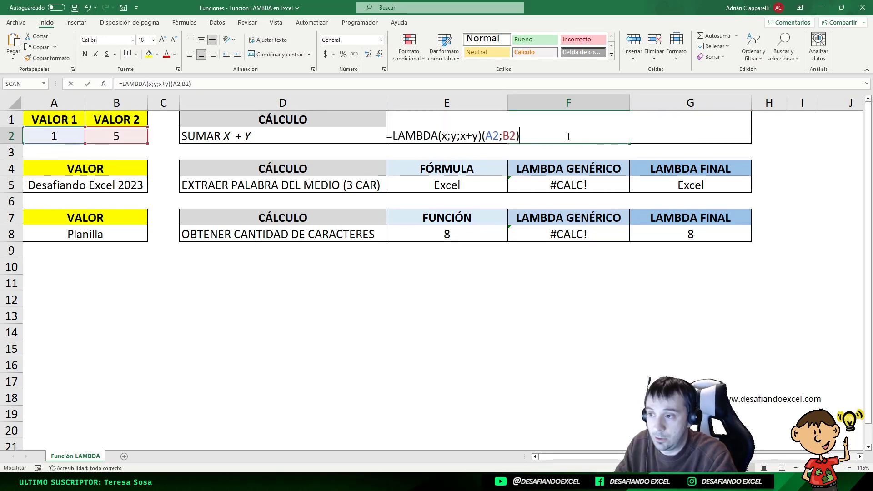
{"action": "key", "text": "Return"}
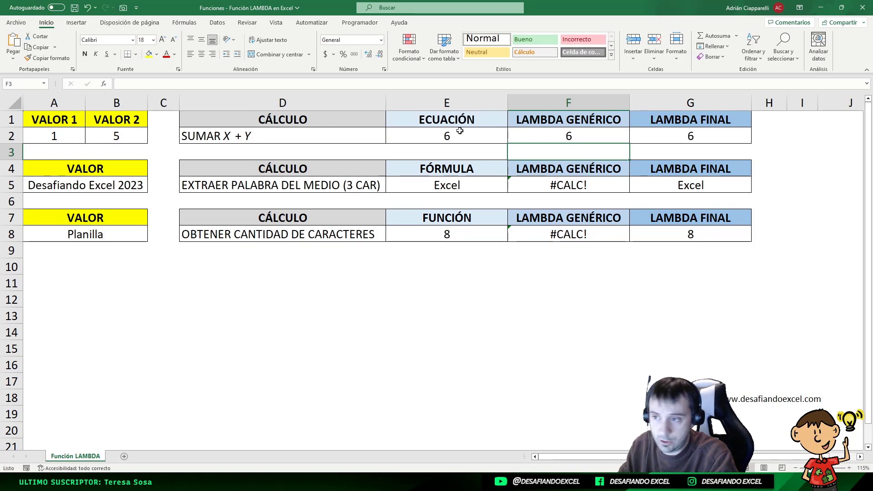
Compare cell F2 with the equation in E2 and remove the (A2;B2) arguments from F2, leaving =LAMBDA(x;y;x+y)
{"action": "left_click", "coordinate": [565, 136]}
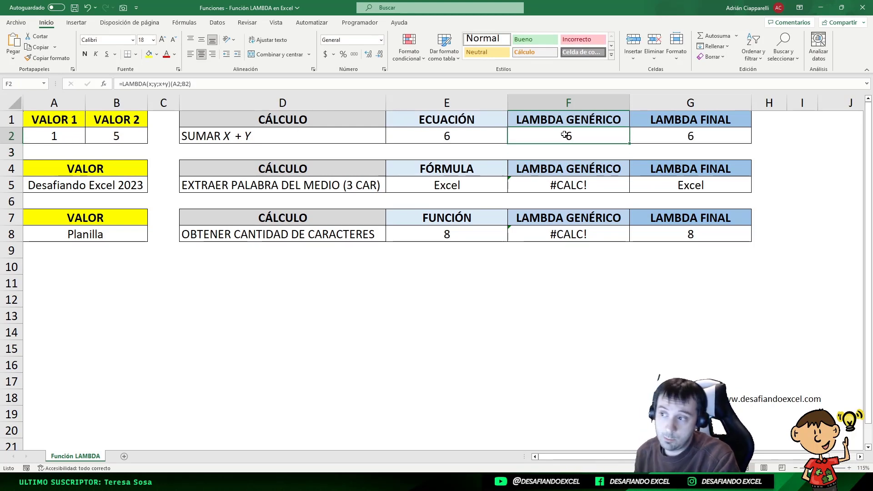
{"action": "left_click", "coordinate": [472, 132]}
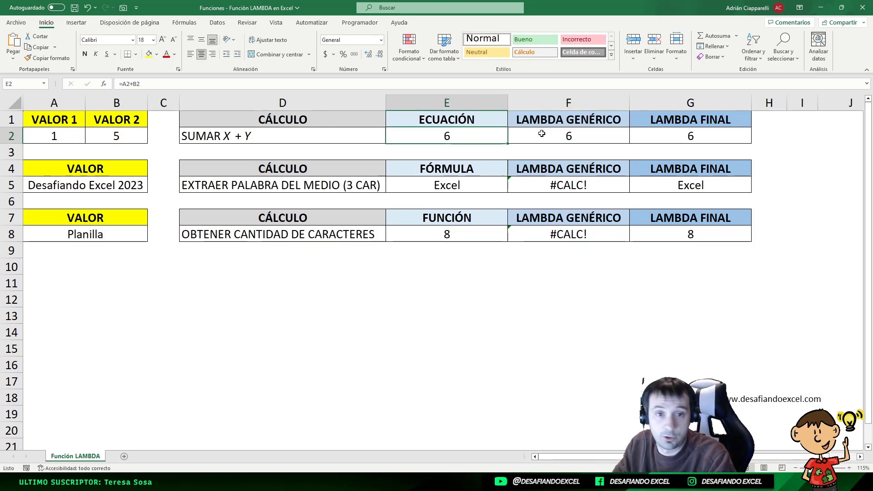
{"action": "left_click", "coordinate": [577, 133]}
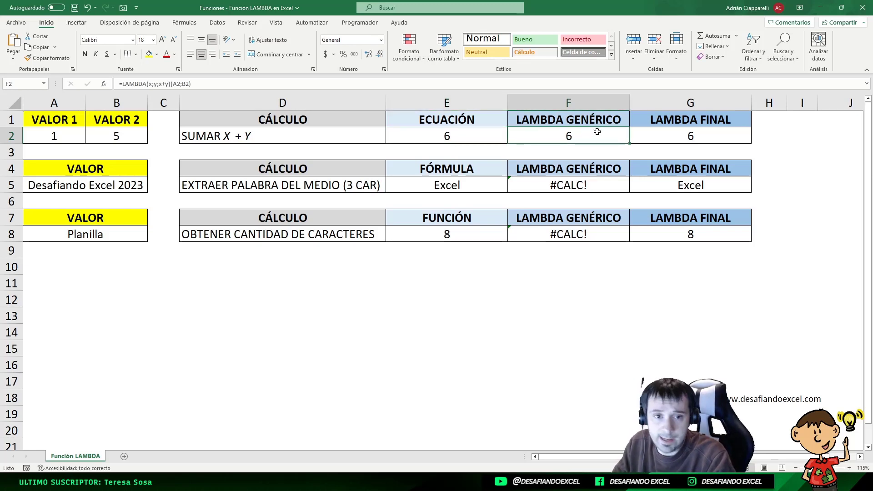
{"action": "double_click", "coordinate": [598, 131]}
{"action": "left_click_drag", "start_coordinate": [521, 136], "coordinate": [483, 136]}
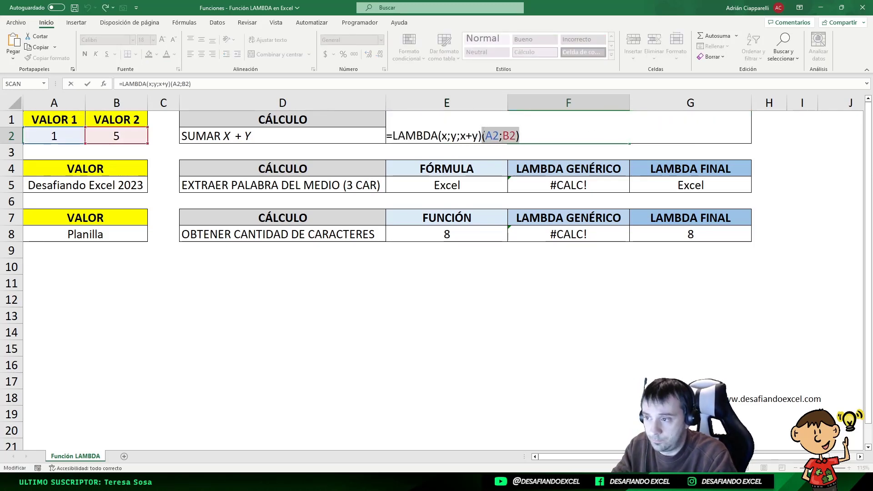
{"action": "key", "text": "BackSpace"}
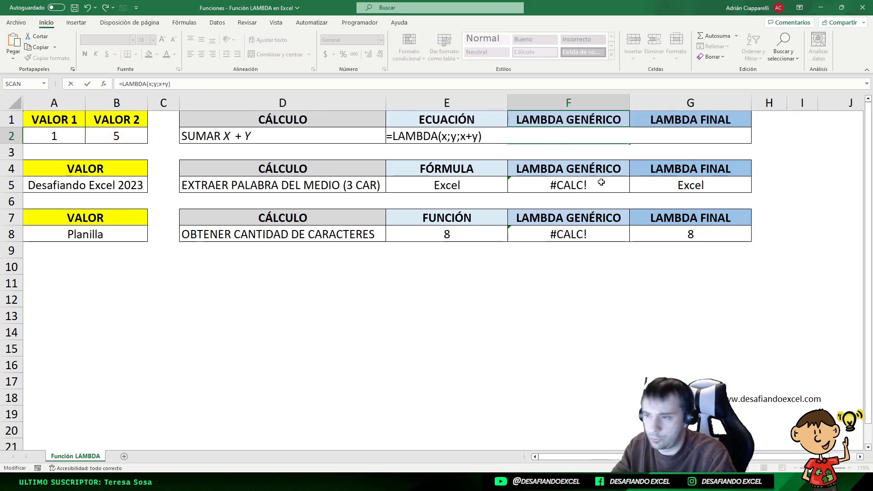
{"action": "key", "text": "Return"}
{"action": "left_click", "coordinate": [577, 139]}
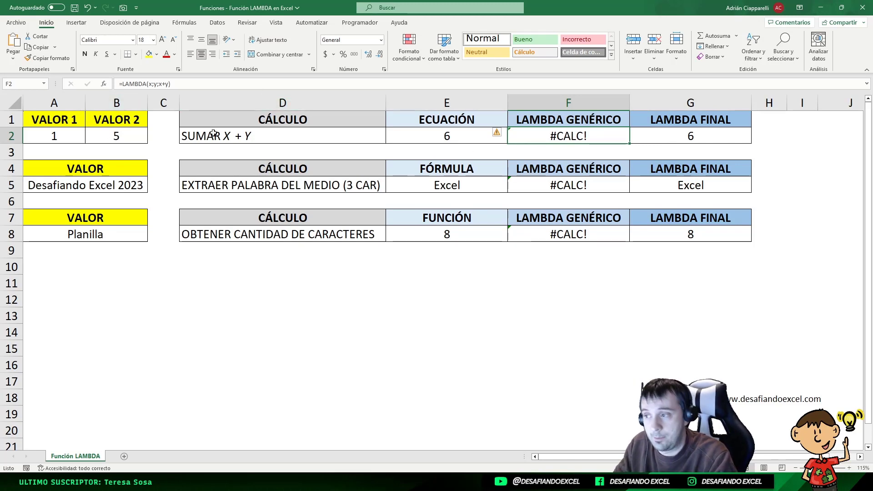
Inspect the final custom function formula in cell G2, covering the name SUMARXY and its arguments A2 and B2
{"action": "left_click", "coordinate": [650, 134]}
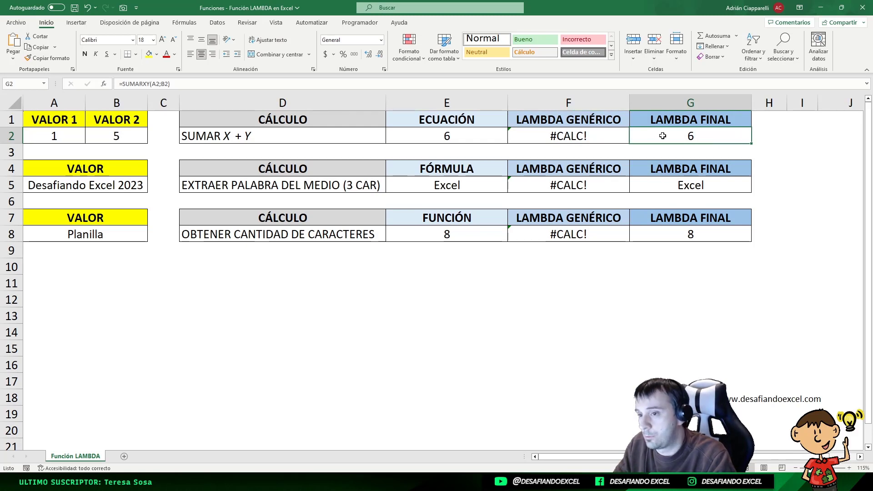
{"action": "double_click", "coordinate": [638, 135]}
{"action": "left_click_drag", "start_coordinate": [638, 136], "coordinate": [689, 135]}
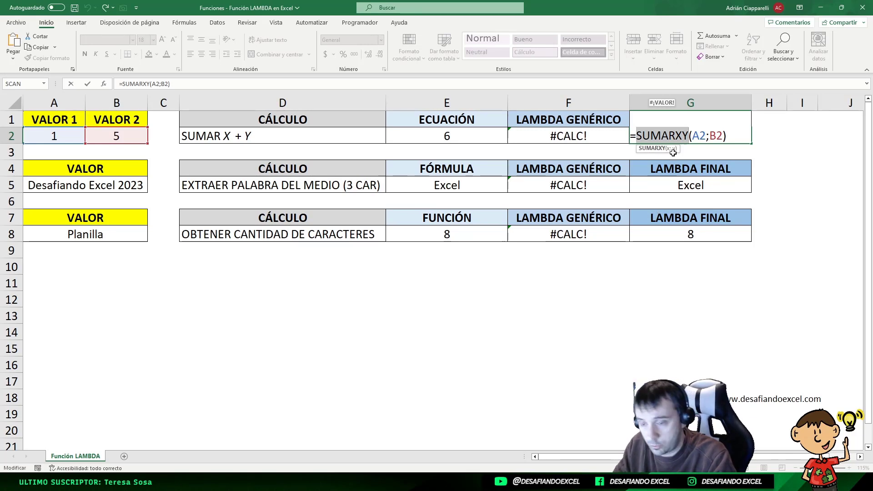
{"action": "left_click", "coordinate": [728, 137]}
{"action": "key", "text": "Left"}
{"action": "key", "text": "Left"}
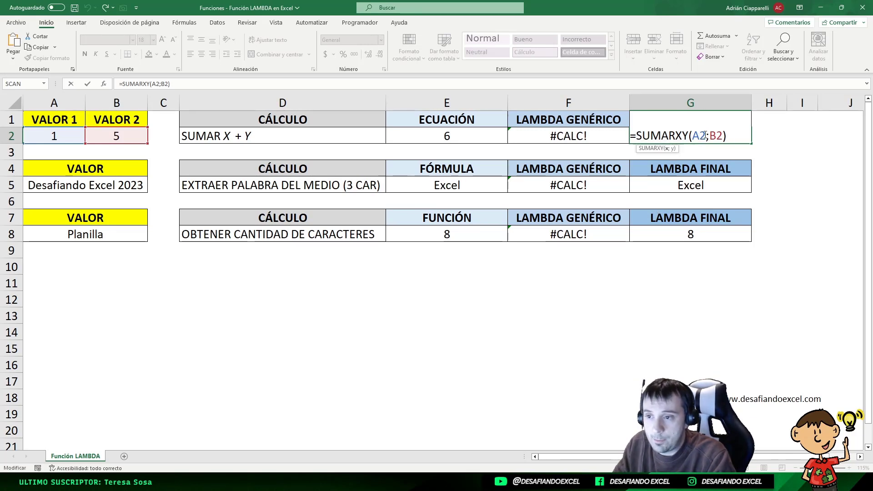
{"action": "left_click", "coordinate": [701, 136]}
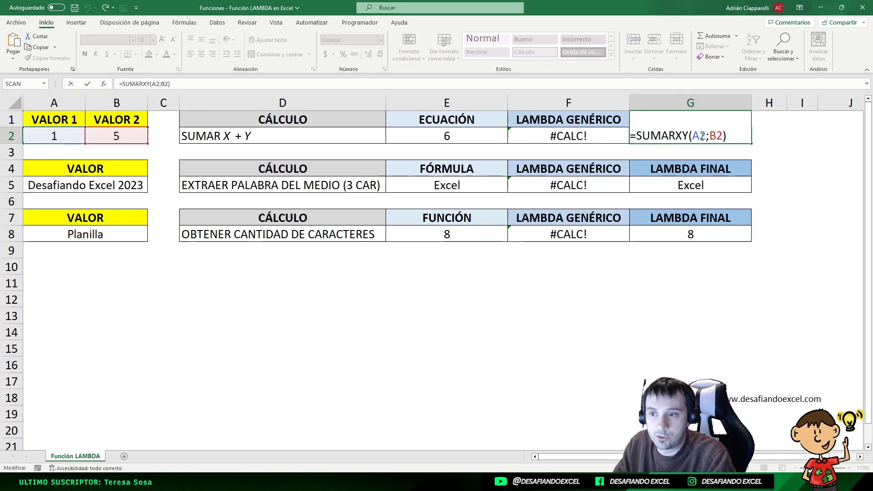
{"action": "left_click", "coordinate": [718, 136]}
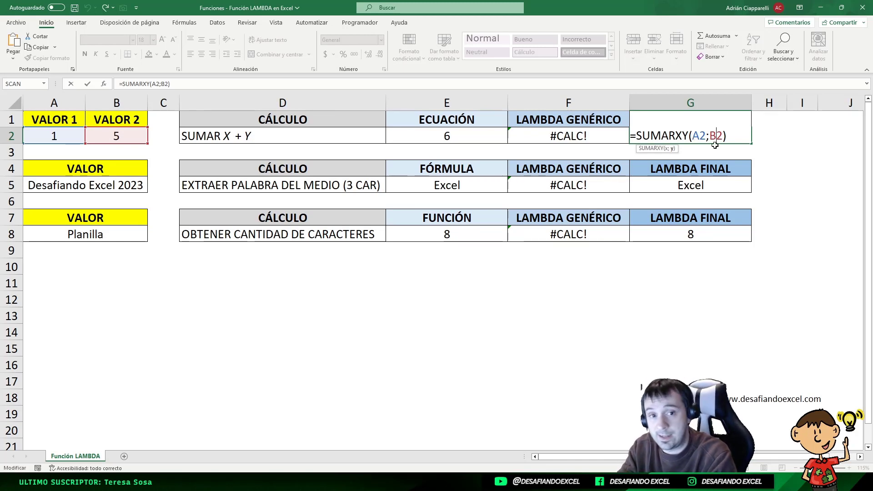
{"action": "key", "text": "Return"}
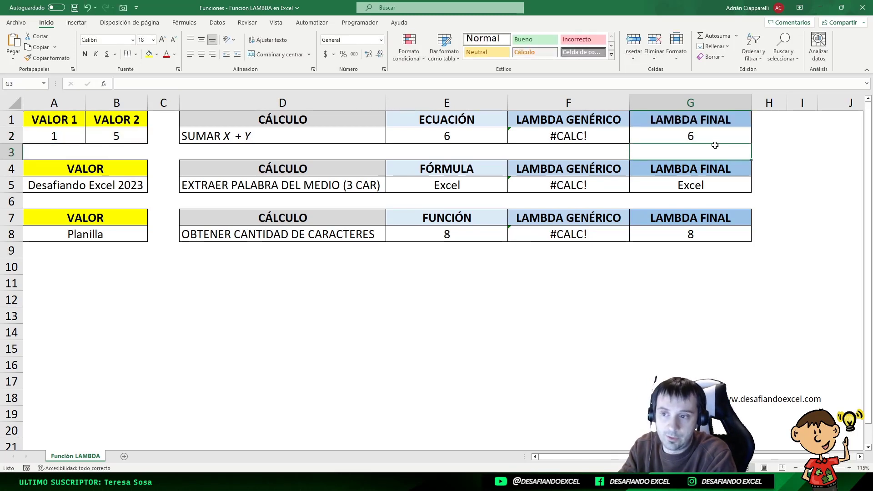
Compare the SUMARXY function in cell G2 with the ordinary equation =A2+B2 in cell E2
{"action": "left_click", "coordinate": [705, 137]}
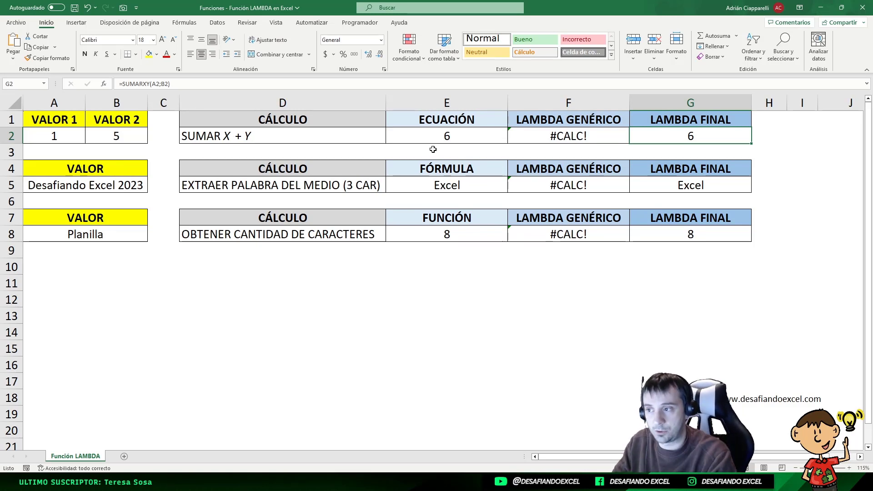
{"action": "double_click", "coordinate": [701, 138]}
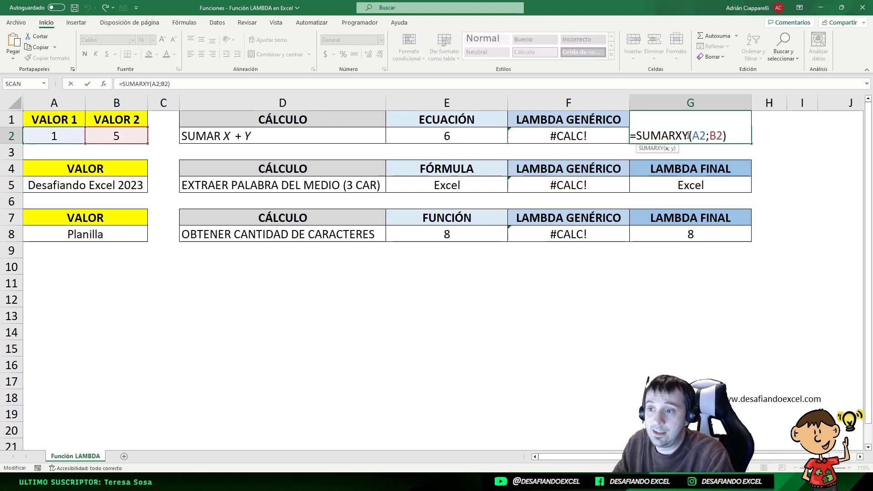
{"action": "left_click_drag", "start_coordinate": [637, 135], "coordinate": [689, 136]}
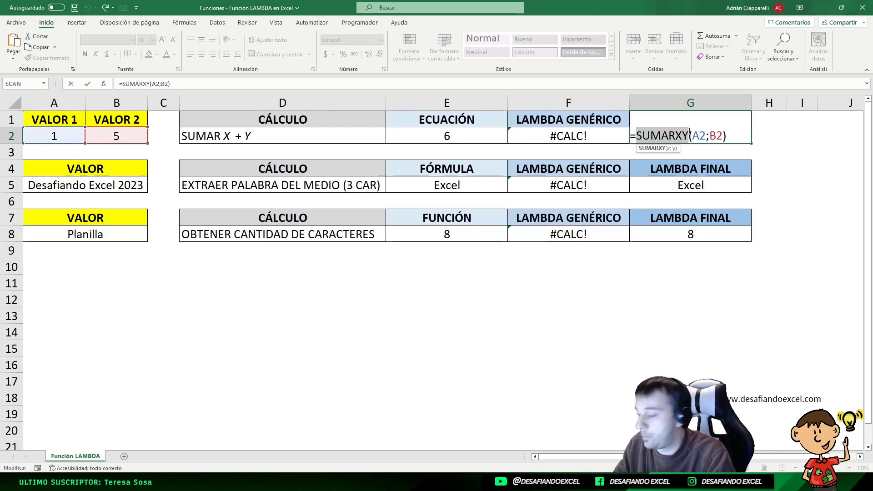
{"action": "key", "text": "Escape"}
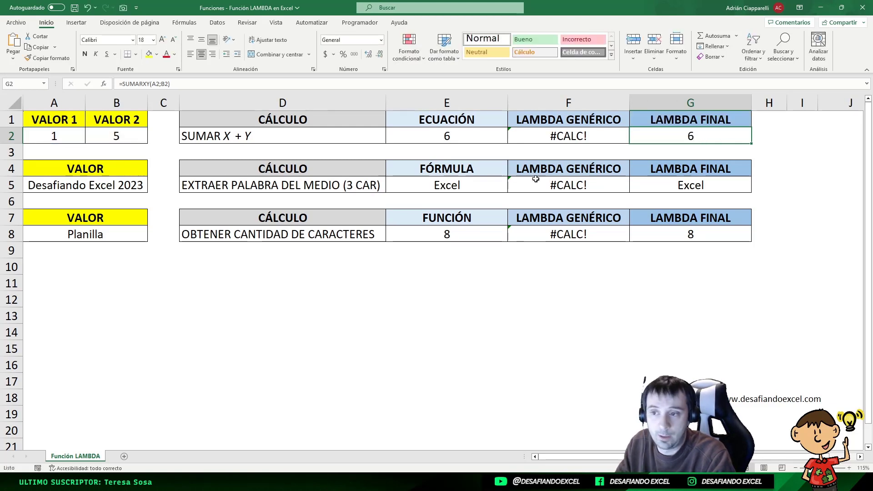
{"action": "double_click", "coordinate": [451, 139]}
{"action": "left_click_drag", "start_coordinate": [393, 136], "coordinate": [429, 135]}
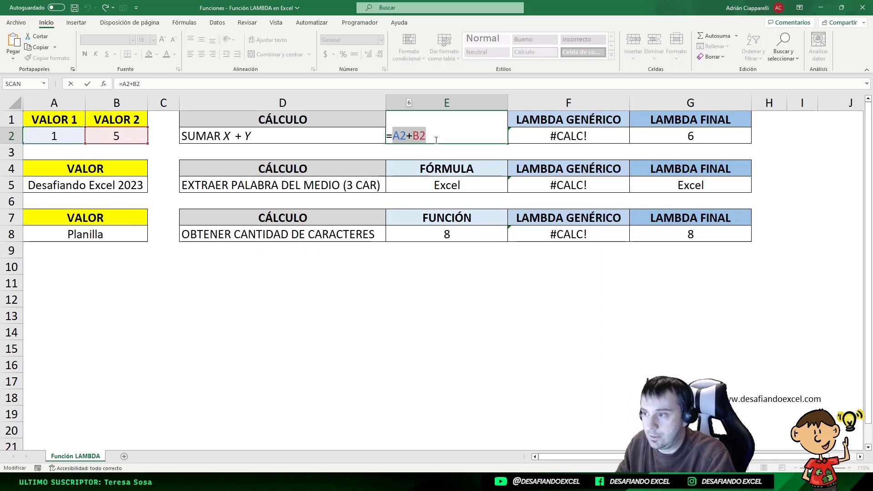
{"action": "key", "text": "Escape"}
{"action": "double_click", "coordinate": [434, 137]}
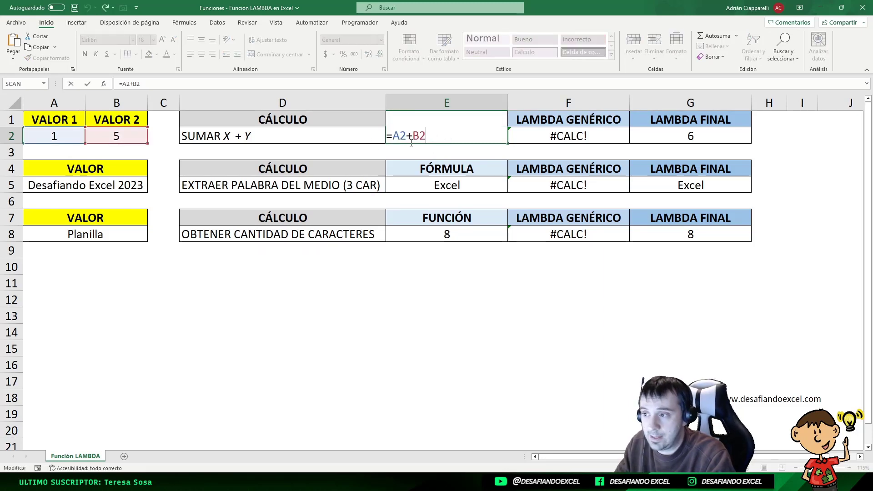
{"action": "key", "text": "Escape"}
{"action": "double_click", "coordinate": [689, 133]}
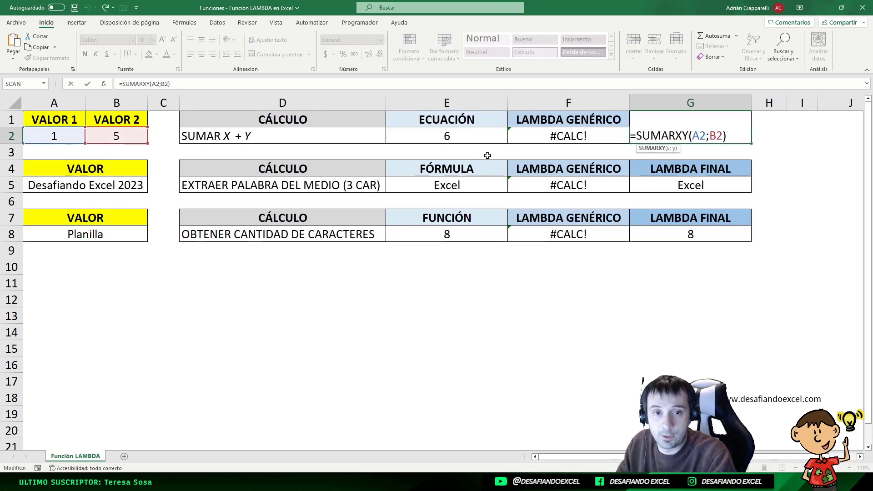
{"action": "key", "text": "Escape"}
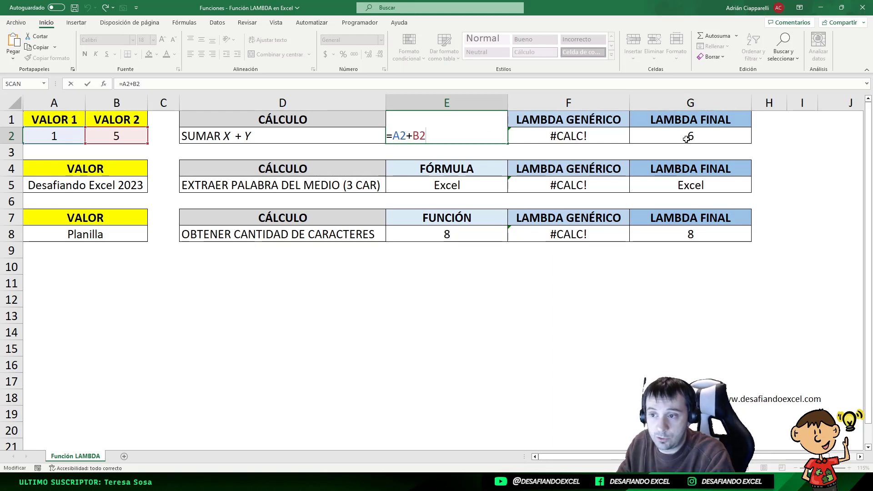
Check the x+y calculation of the generic LAMBDA in F2 against the custom function in G2 and the equation in E2
{"action": "key", "text": "ctrl+Return"}
{"action": "left_click", "coordinate": [556, 133]}
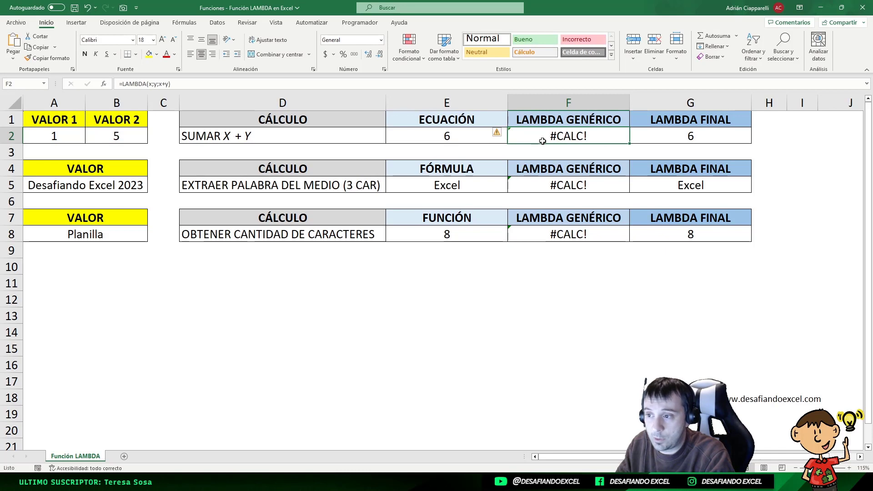
{"action": "double_click", "coordinate": [543, 140]}
{"action": "left_click_drag", "start_coordinate": [584, 136], "coordinate": [600, 137]}
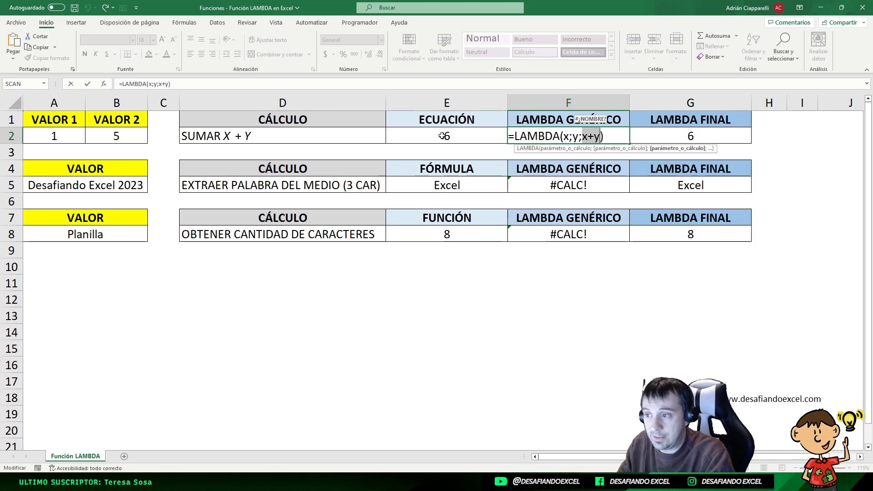
{"action": "key", "text": "Escape"}
{"action": "left_click", "coordinate": [674, 140]}
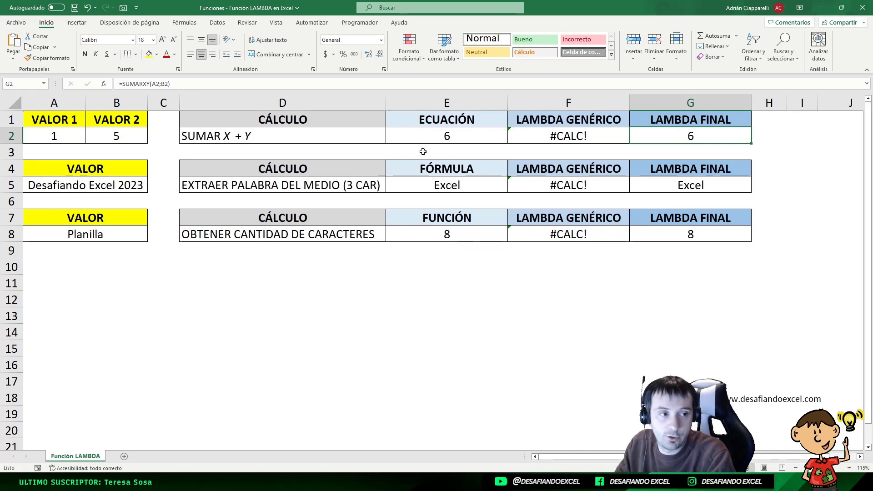
{"action": "double_click", "coordinate": [438, 133]}
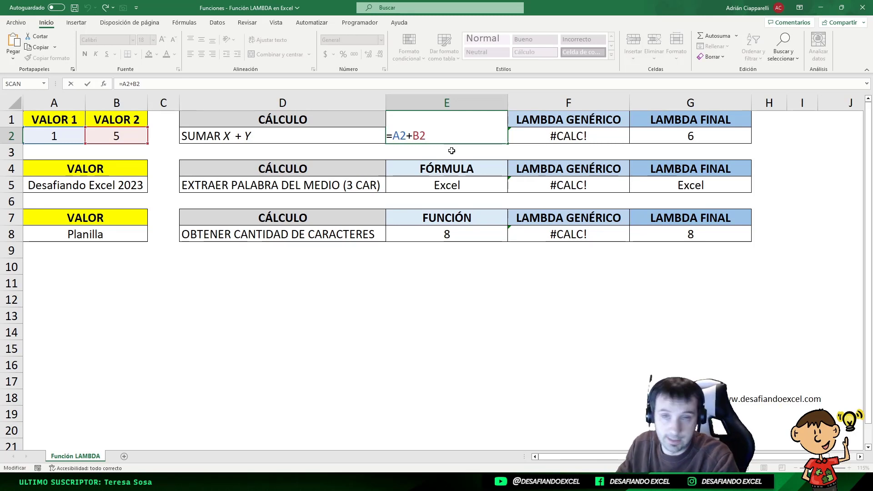
{"action": "key", "text": "Return"}
Clear the SUMARXY formula from cell G2 of the SUMAR X + Y example
{"action": "left_click_drag", "start_coordinate": [41, 122], "coordinate": [619, 127]}
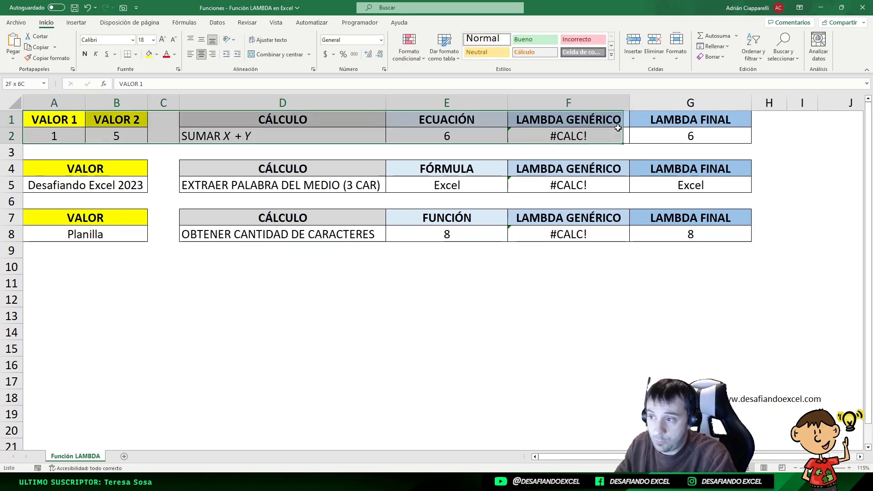
{"action": "left_click", "coordinate": [651, 138]}
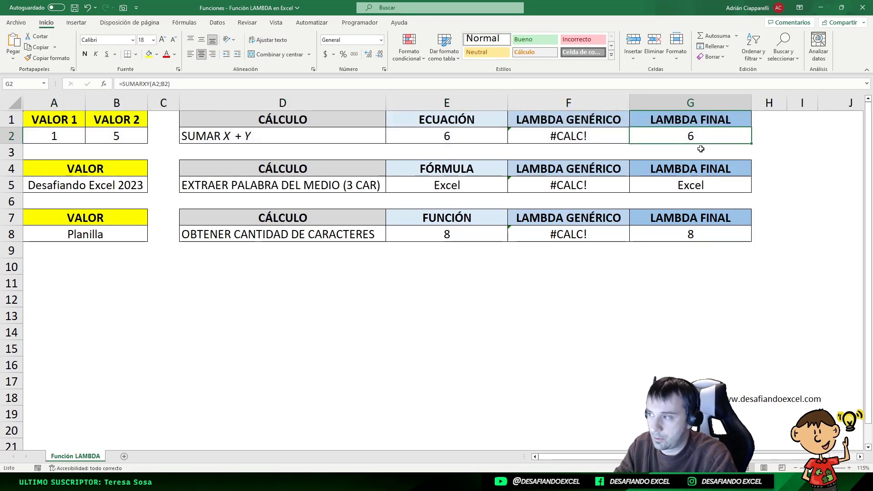
{"action": "key", "text": "Delete"}
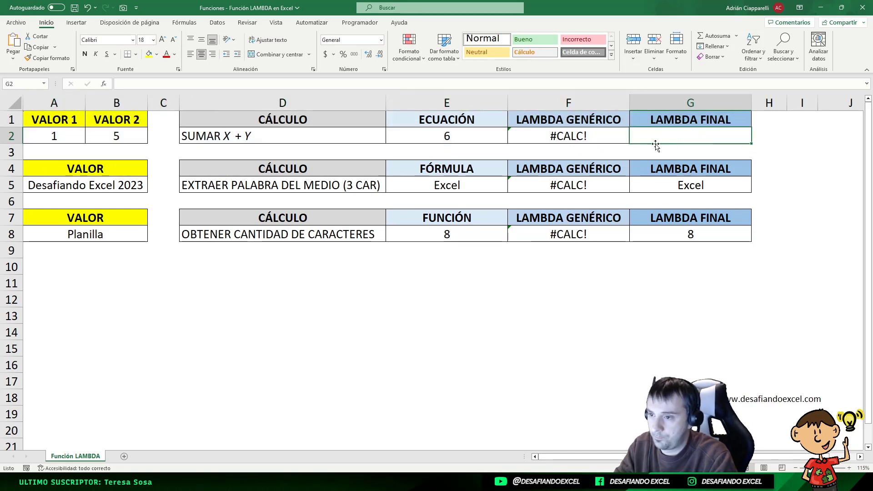
Delete the defined name SUMARXY from the workbook and close the name manager
{"action": "left_click", "coordinate": [184, 23]}
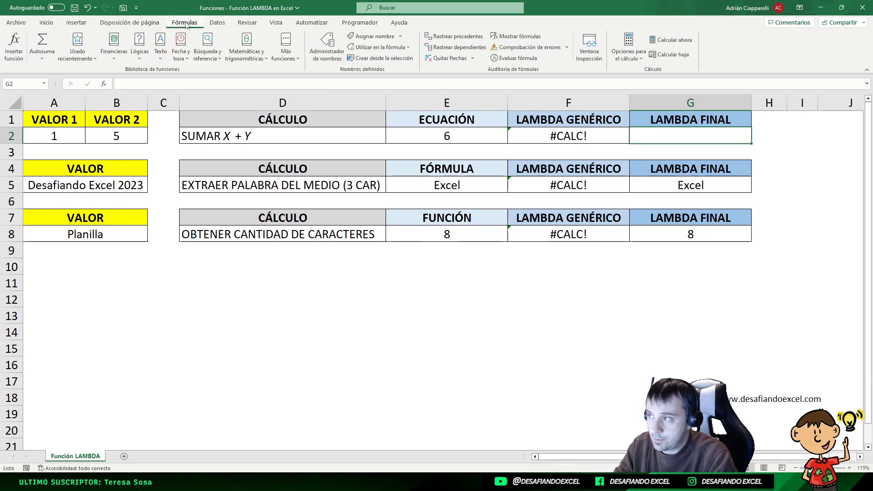
{"action": "left_click", "coordinate": [327, 54]}
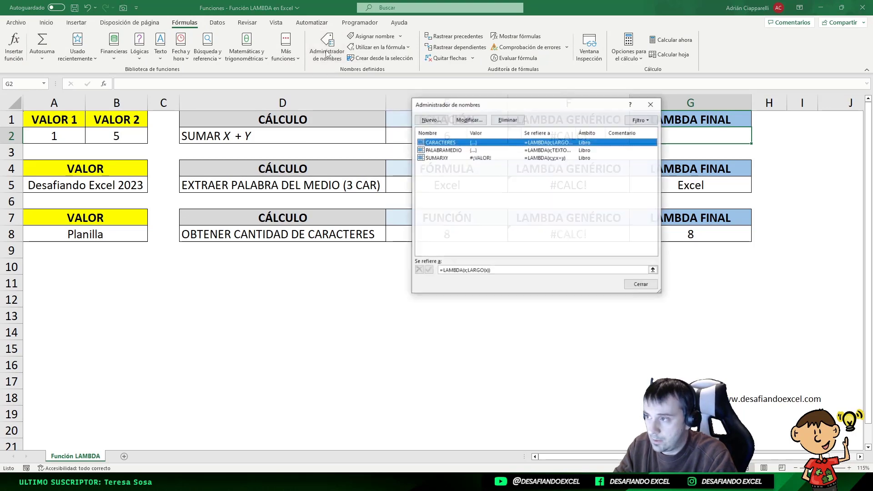
{"action": "left_click", "coordinate": [442, 159]}
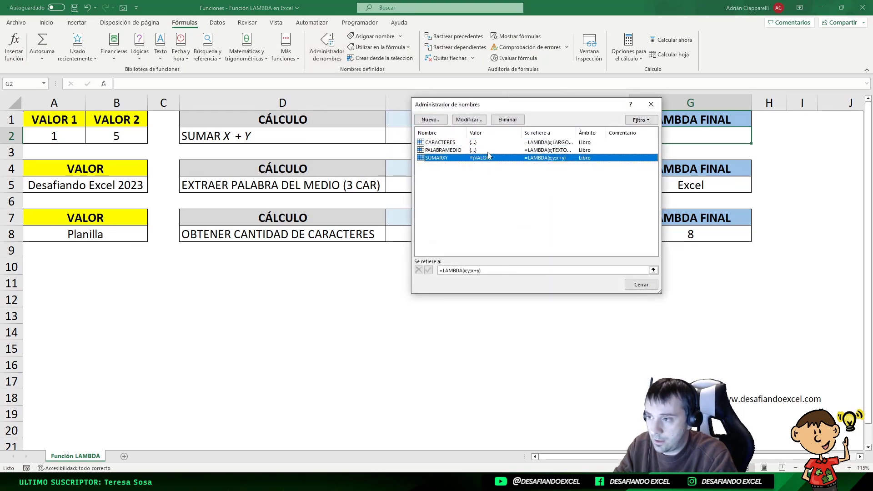
{"action": "left_click", "coordinate": [510, 121]}
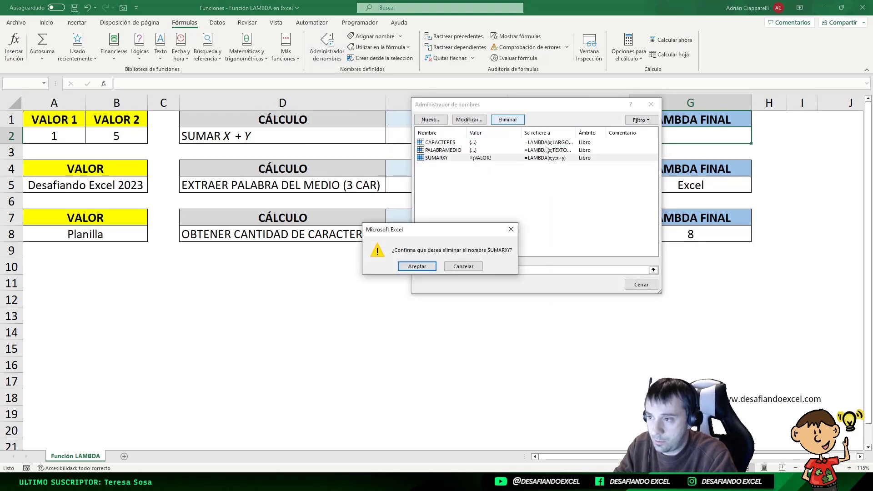
{"action": "left_click", "coordinate": [421, 268]}
{"action": "left_click", "coordinate": [646, 285]}
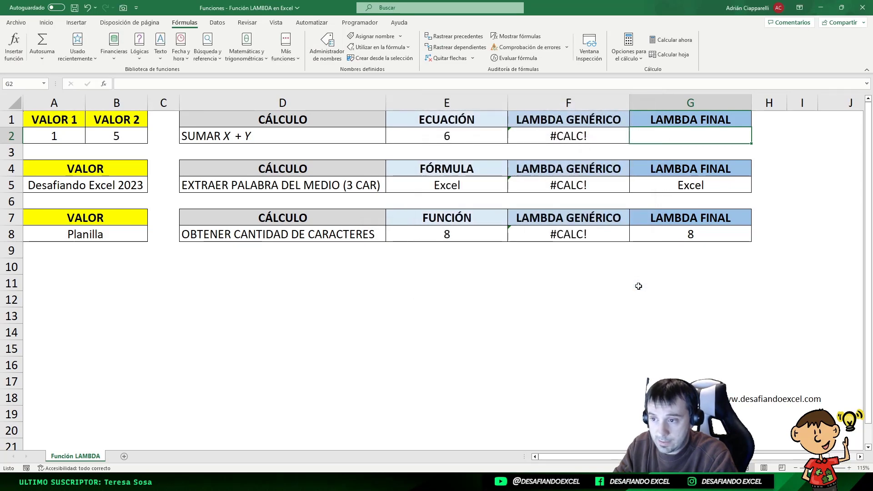
Copy the full formula text =LAMBDA(x;y;x+y) from cell F2, leaving the cell unedited
{"action": "double_click", "coordinate": [591, 138]}
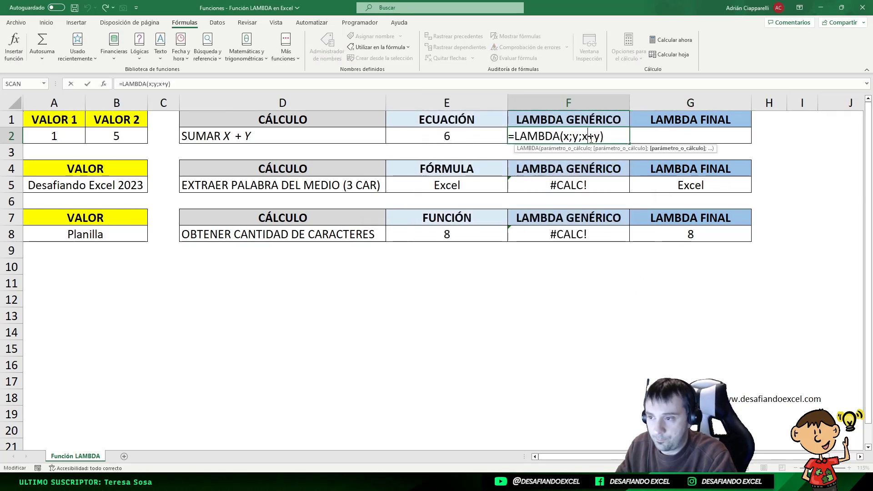
{"action": "left_click_drag", "start_coordinate": [623, 134], "coordinate": [508, 136]}
{"action": "key", "text": "ctrl+c"}
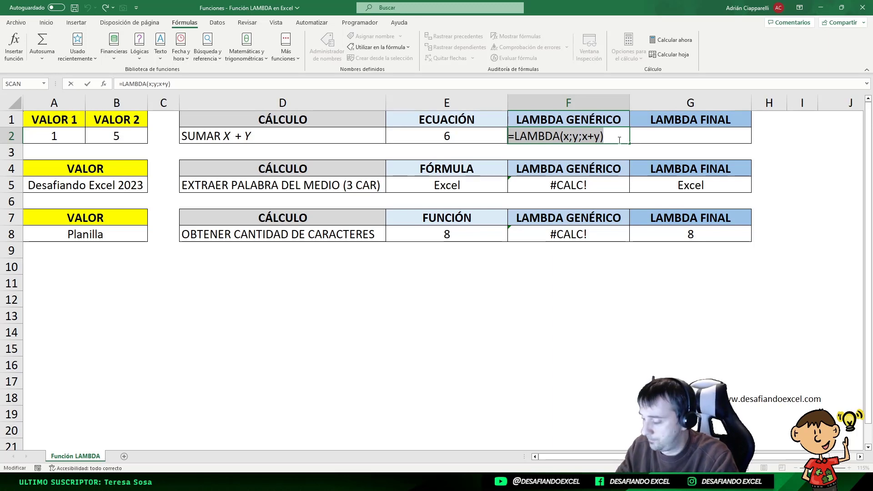
{"action": "key", "text": "Escape"}
Start a new defined name SUMARXY with the whole workbook (Libro) as its scope
{"action": "left_click", "coordinate": [673, 140]}
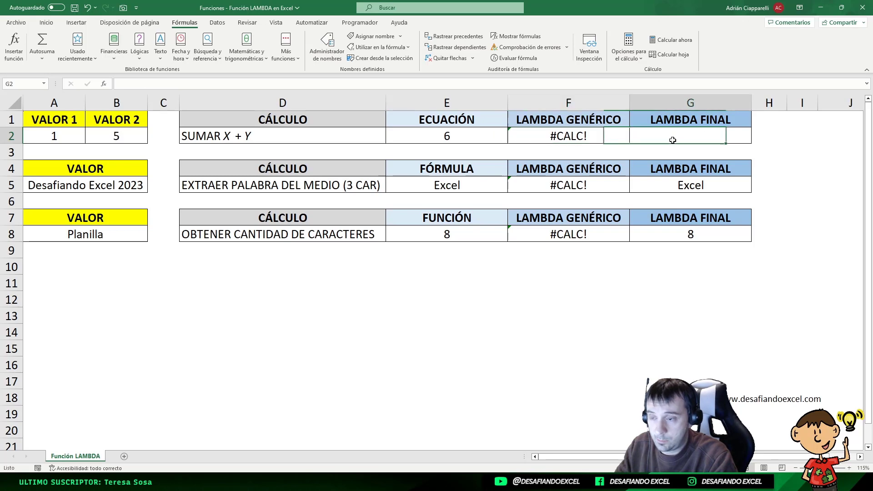
{"action": "left_click", "coordinate": [332, 57]}
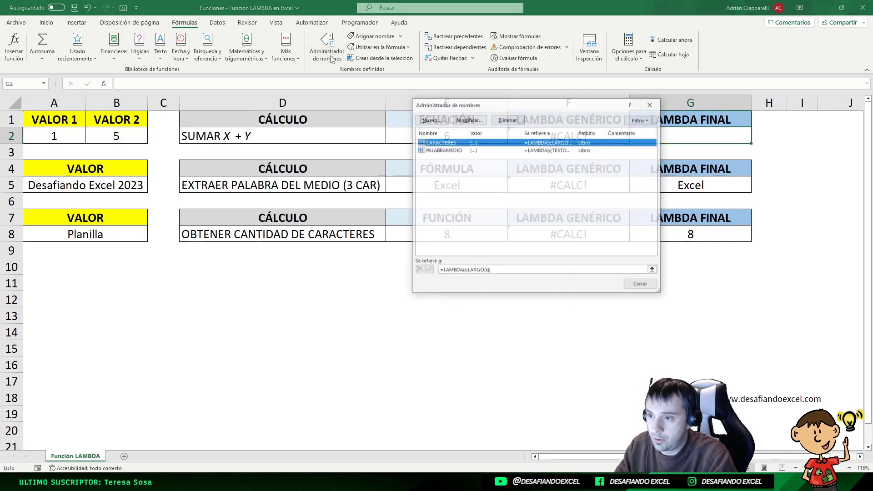
{"action": "left_click", "coordinate": [431, 120]}
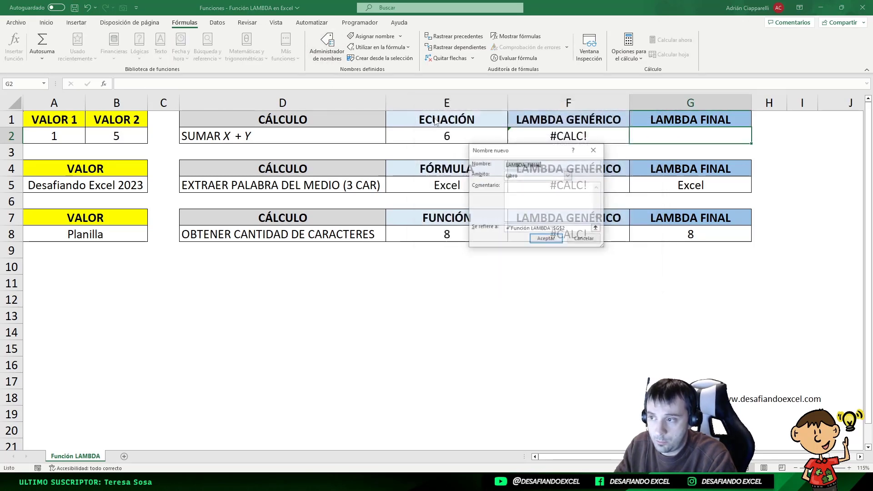
{"action": "type", "text": "SUMARXY"}
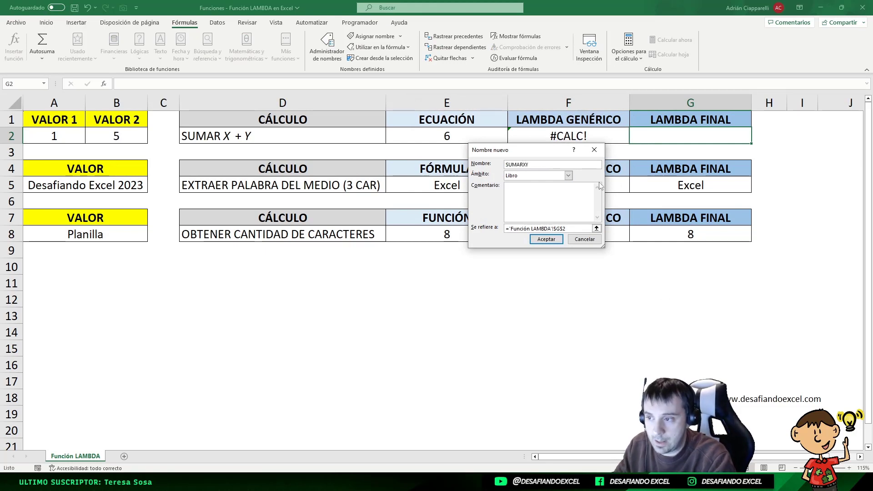
{"action": "left_click", "coordinate": [569, 176]}
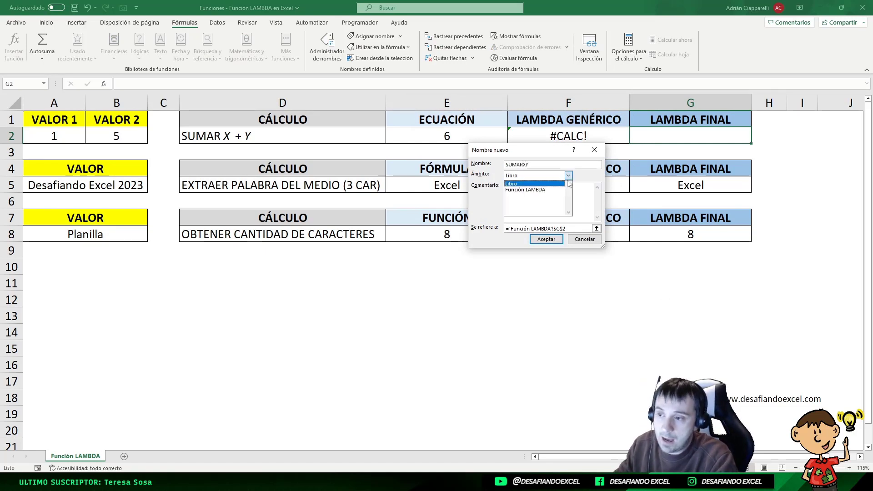
{"action": "left_click", "coordinate": [516, 184]}
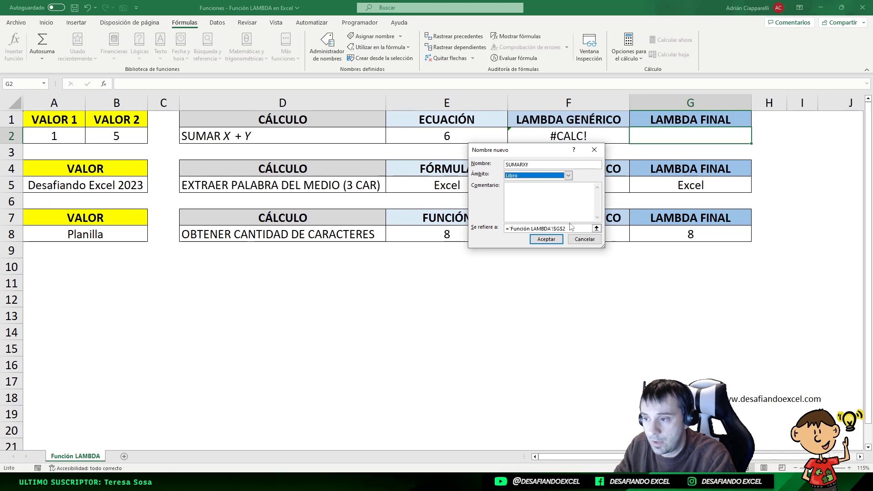
{"action": "left_click", "coordinate": [510, 191]}
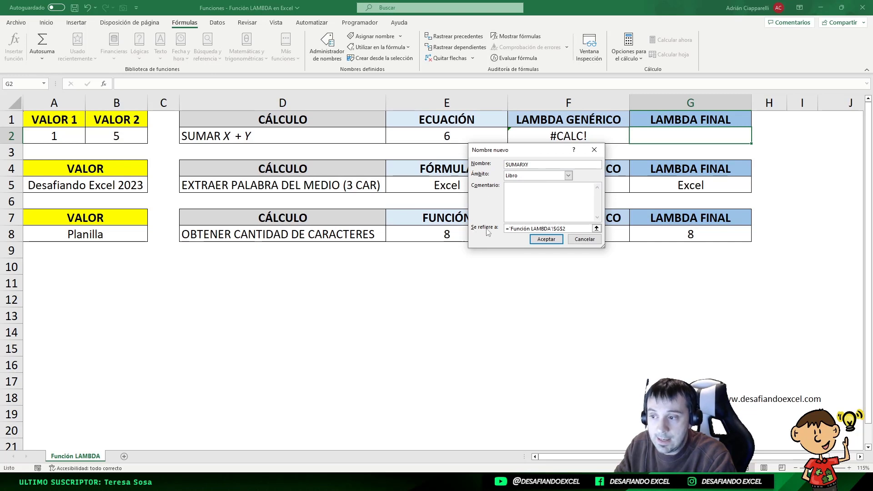
Make the new name refer to the copied formula =LAMBDA(x;y;x+y), save it and close the name manager
{"action": "left_click_drag", "start_coordinate": [577, 229], "coordinate": [486, 228]}
{"action": "key", "text": "BackSpace"}
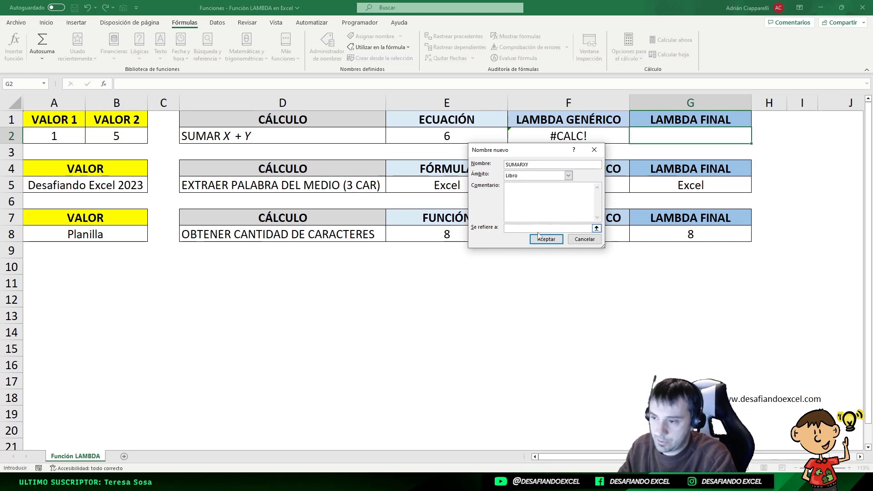
{"action": "key", "text": "ctrl+v"}
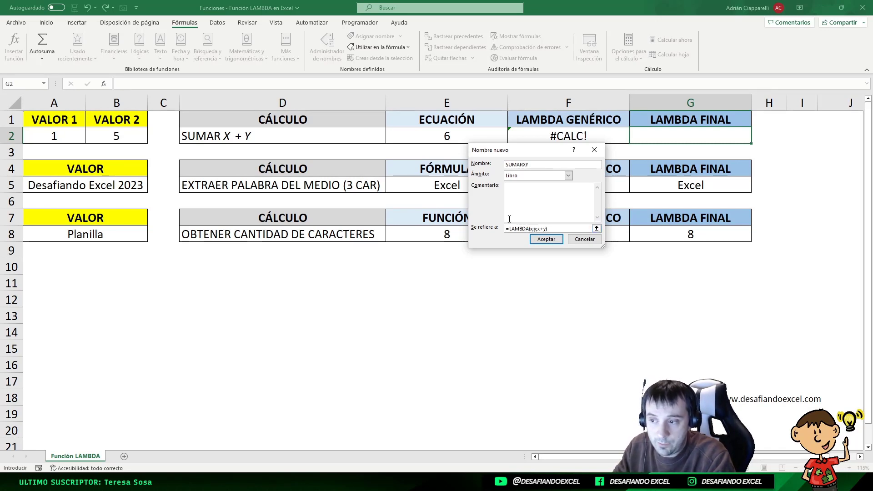
{"action": "left_click", "coordinate": [540, 242]}
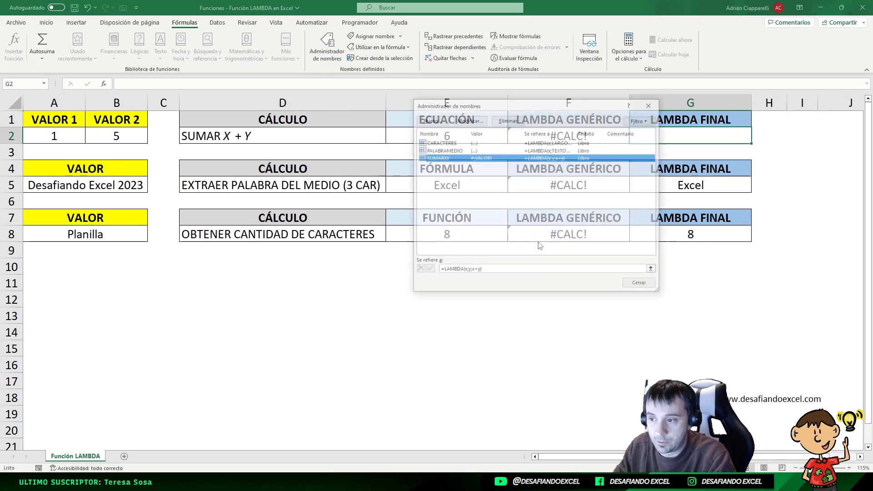
{"action": "left_click", "coordinate": [642, 285]}
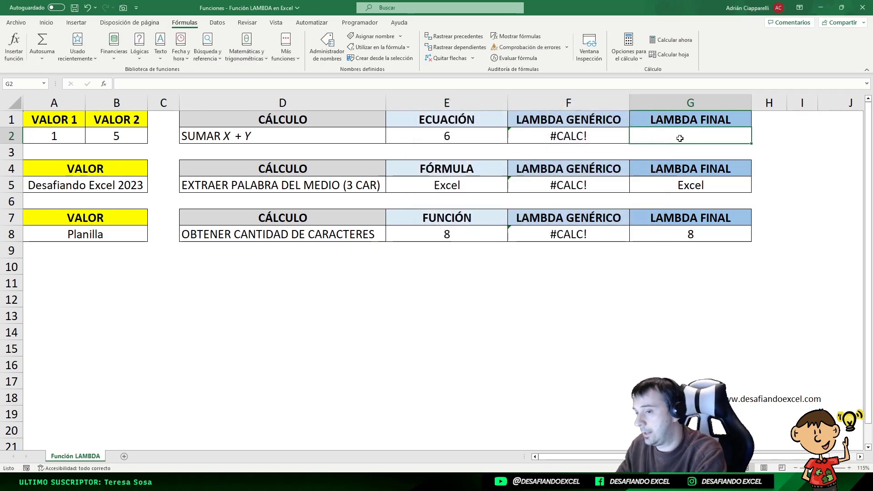
Enter =SUMARXY(A2;B2) in cell G2 as the final LAMBDA of the SUMAR X + Y example
{"action": "type", "text": "=SUMARXY"}
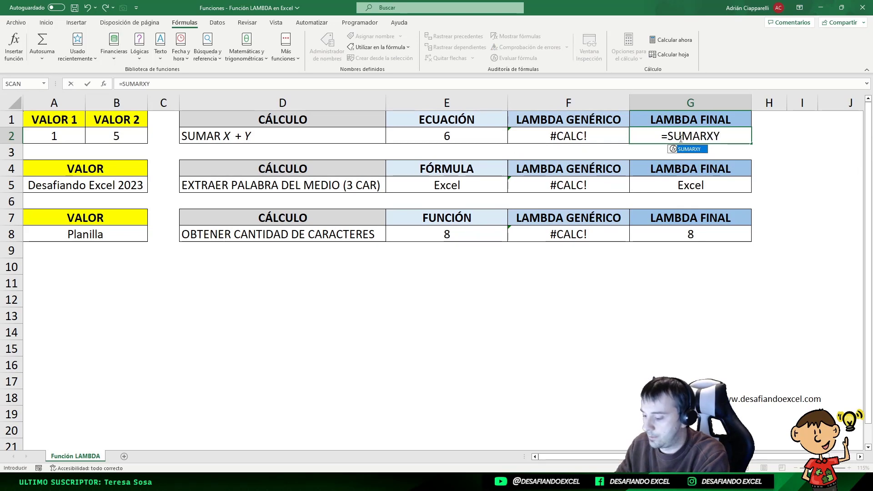
{"action": "type", "text": "("}
{"action": "key", "text": "BackSpace"}
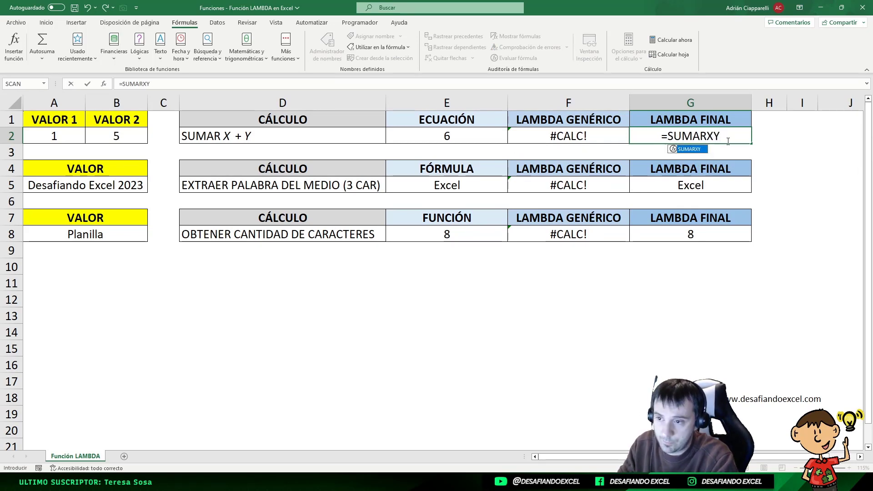
{"action": "type", "text": "("}
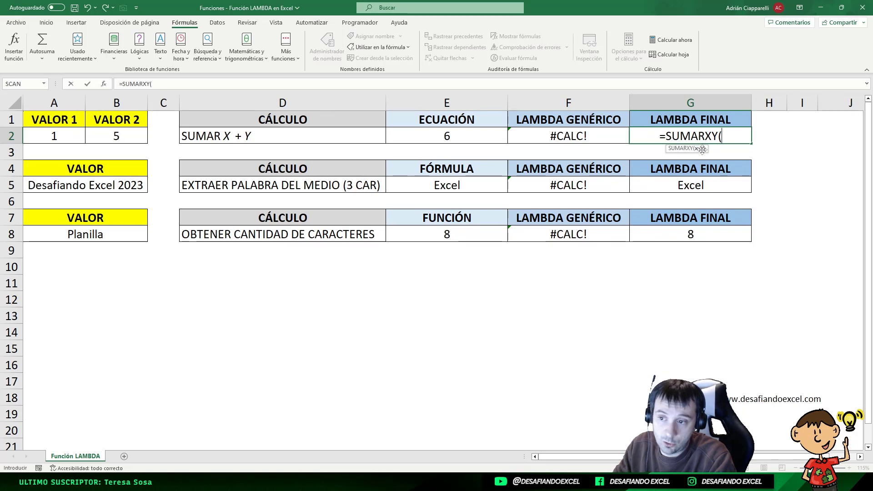
{"action": "left_click", "coordinate": [52, 131]}
{"action": "type", "text": ";"}
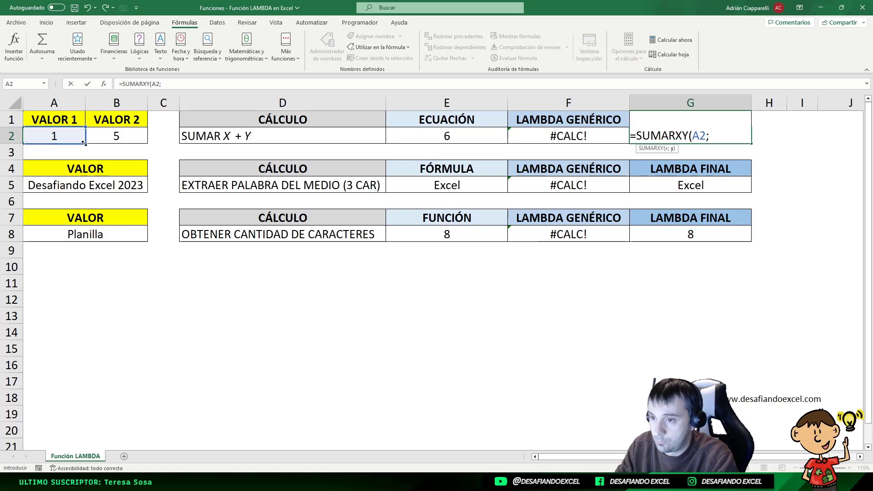
{"action": "left_click", "coordinate": [137, 135]}
{"action": "type", "text": ")"}
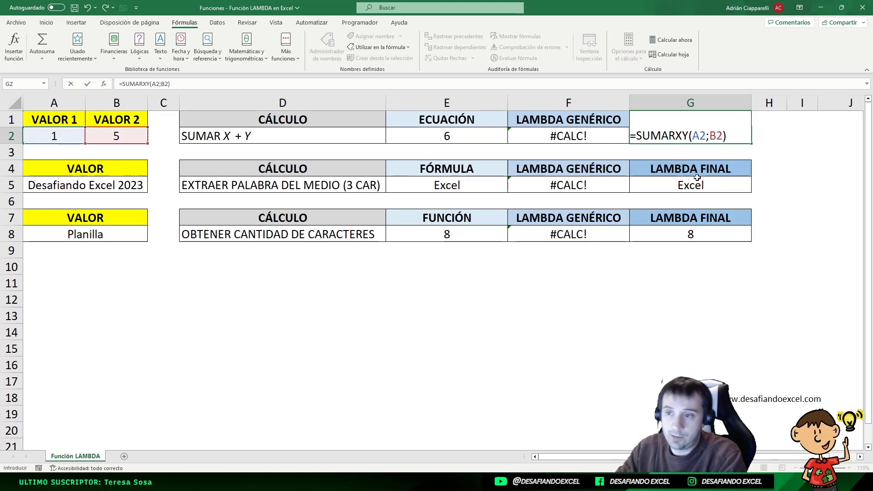
{"action": "key", "text": "Return"}
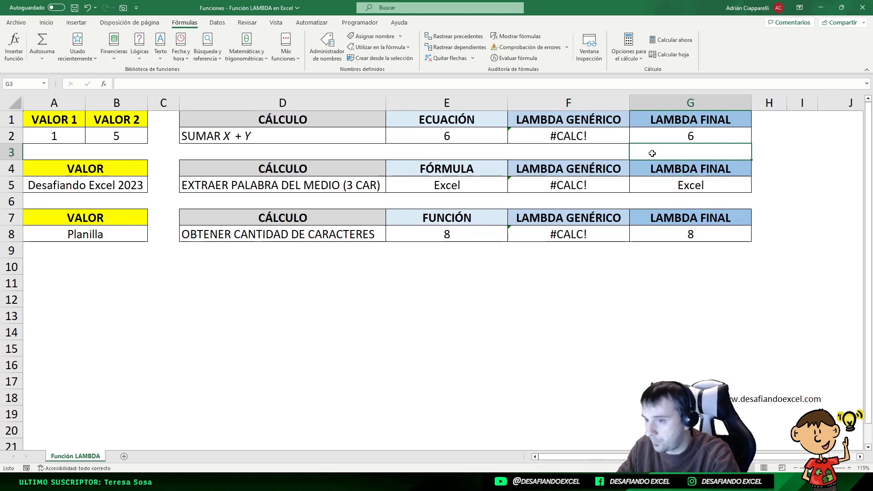
{"action": "left_click", "coordinate": [657, 131]}
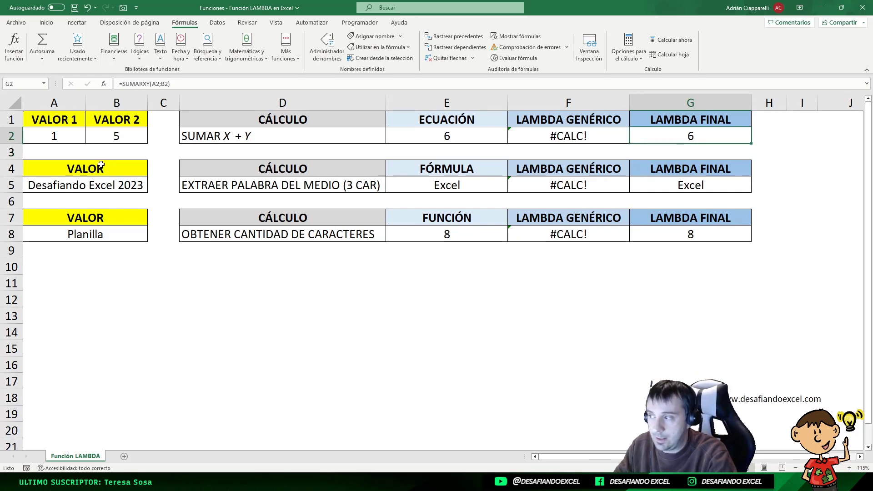
Review the middle-word extraction example in rows 4 and 5 and compare its formula in E5 with the equation in E2
{"action": "left_click", "coordinate": [119, 170]}
{"action": "left_click_drag", "start_coordinate": [118, 170], "coordinate": [731, 189]}
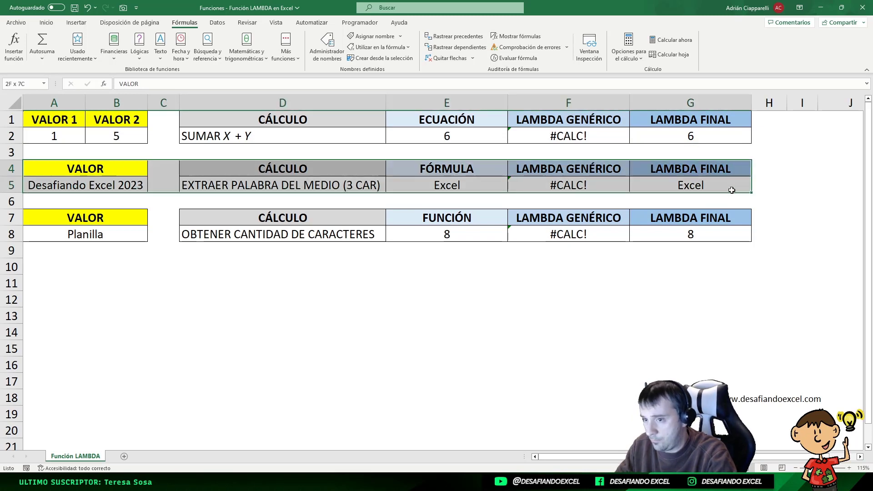
{"action": "left_click", "coordinate": [426, 123]}
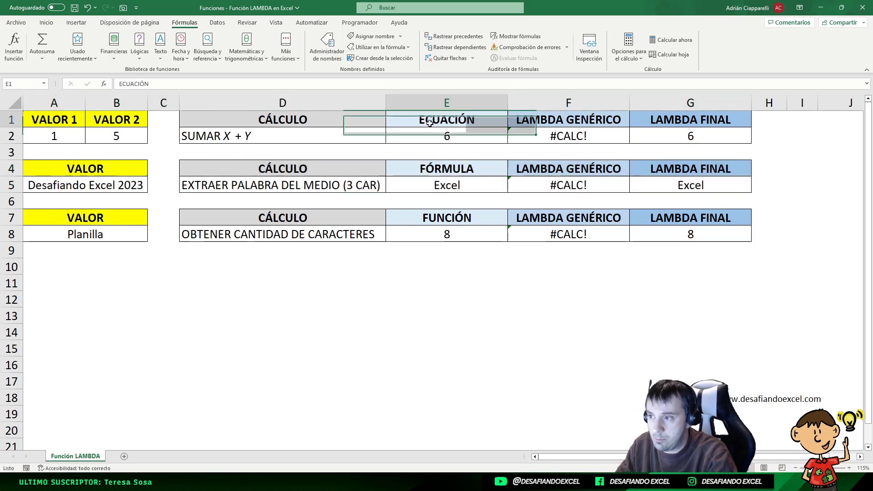
{"action": "left_click", "coordinate": [249, 169]}
{"action": "left_click", "coordinate": [184, 186]}
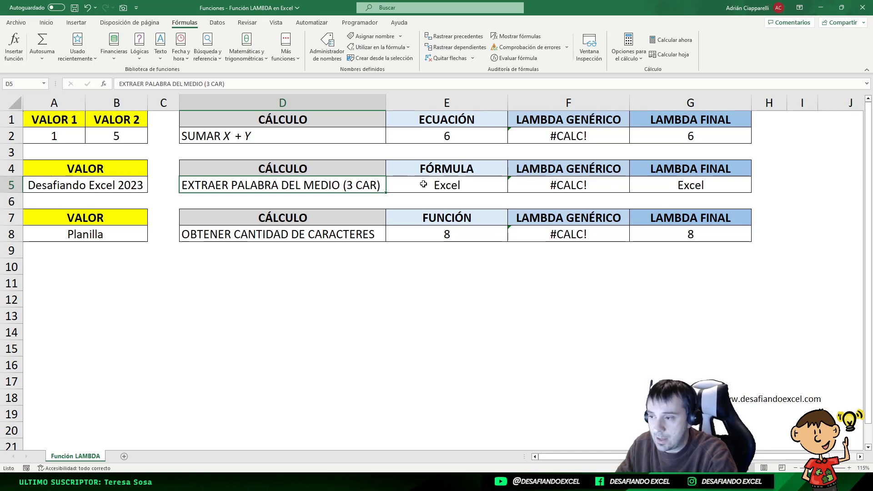
{"action": "left_click", "coordinate": [449, 141]}
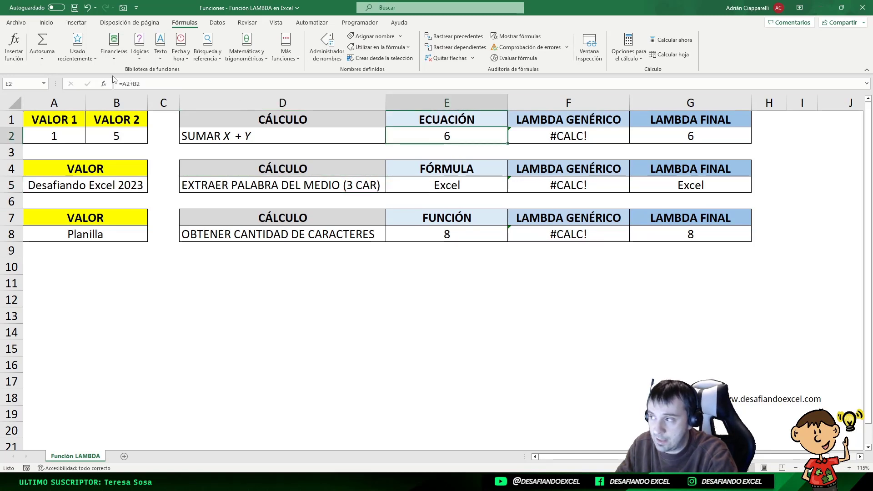
{"action": "left_click", "coordinate": [439, 187]}
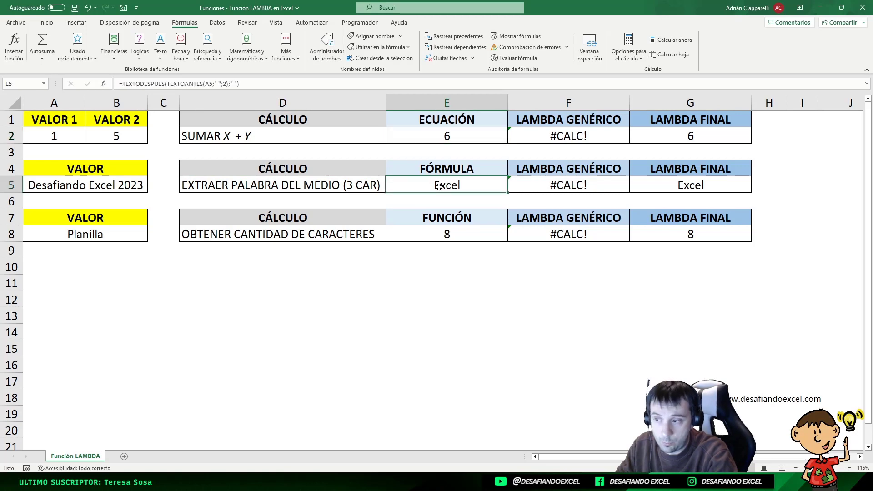
Examine the nested TEXTODESPUES and TEXTOANTES parts of the formula in E5, then leave cell editing
{"action": "double_click", "coordinate": [439, 186]}
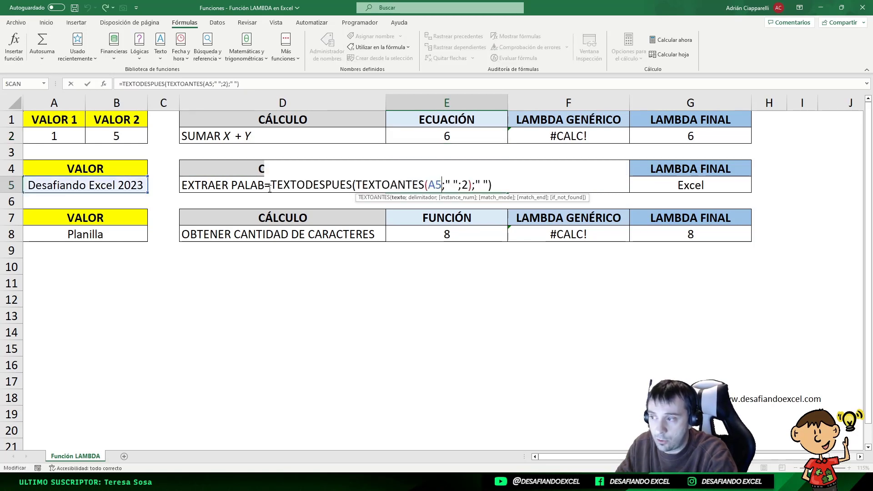
{"action": "left_click_drag", "start_coordinate": [275, 187], "coordinate": [435, 187]}
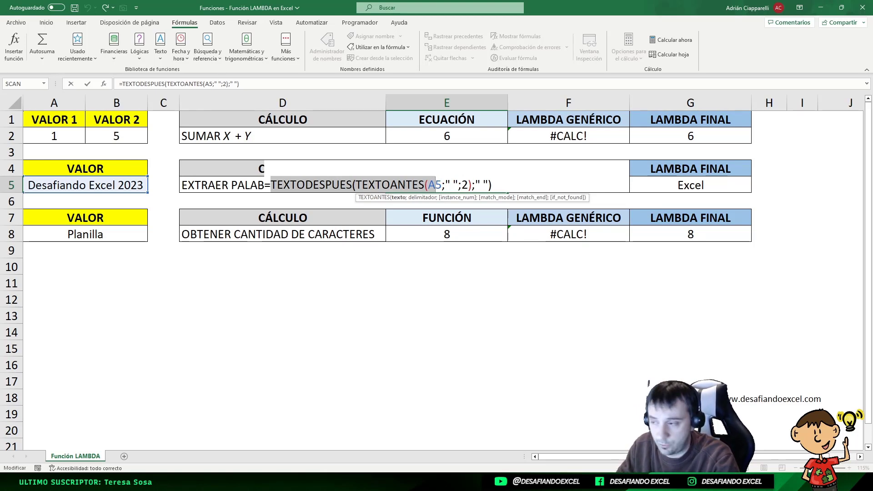
{"action": "left_click", "coordinate": [314, 184]}
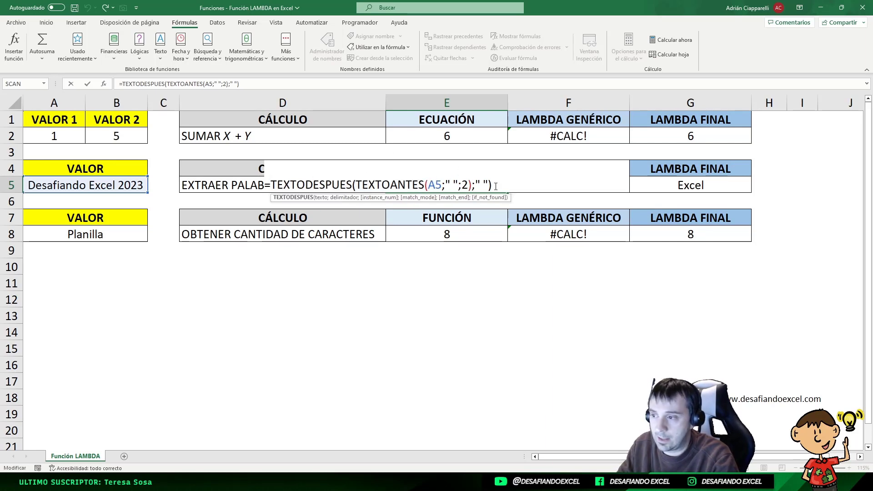
{"action": "left_click_drag", "start_coordinate": [496, 186], "coordinate": [260, 186]}
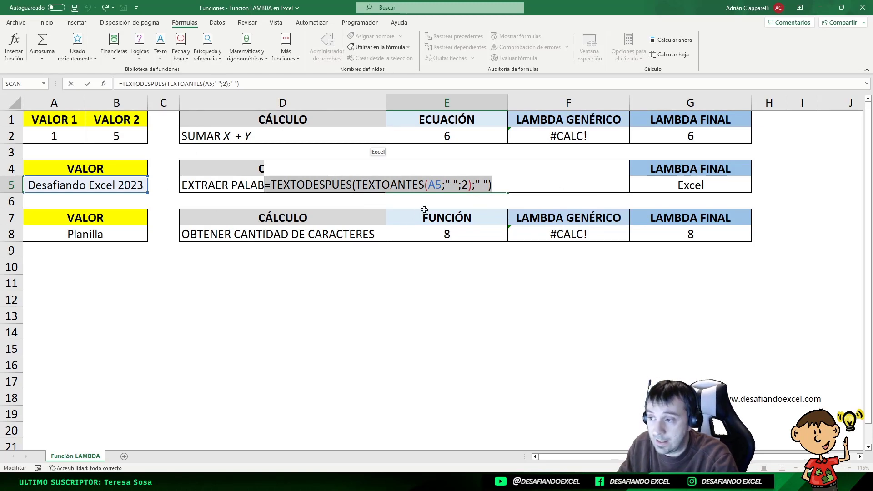
{"action": "key", "text": "Escape"}
{"action": "left_click", "coordinate": [266, 180]}
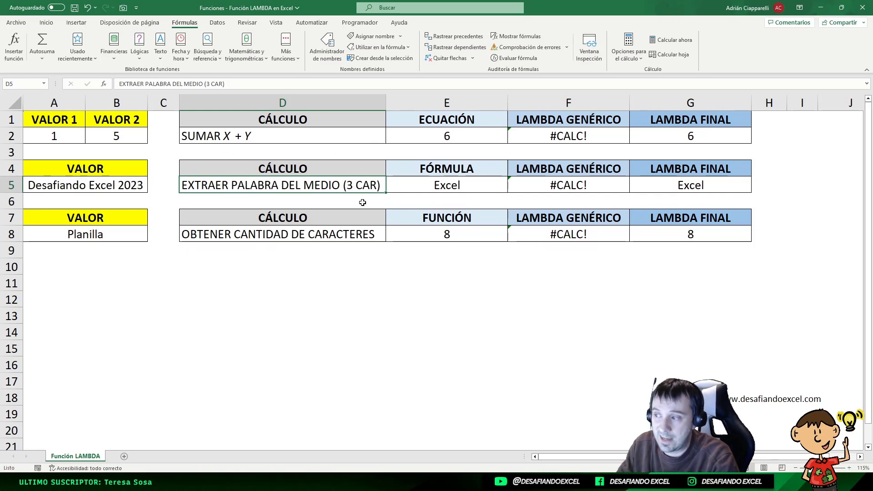
{"action": "left_click", "coordinate": [439, 190]}
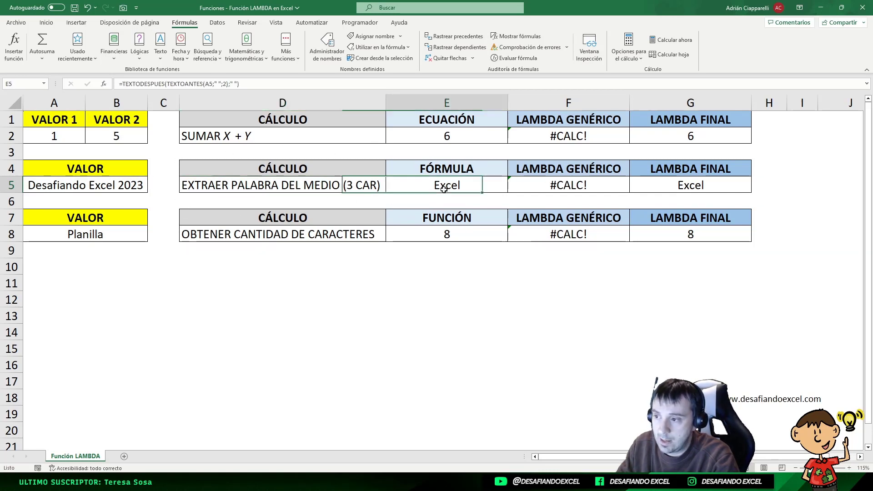
Examine the generic LAMBDA formula in F5, relating its parameter x to the nested TEXTODESPUES and TEXTOANTES calculation
{"action": "left_click", "coordinate": [560, 185]}
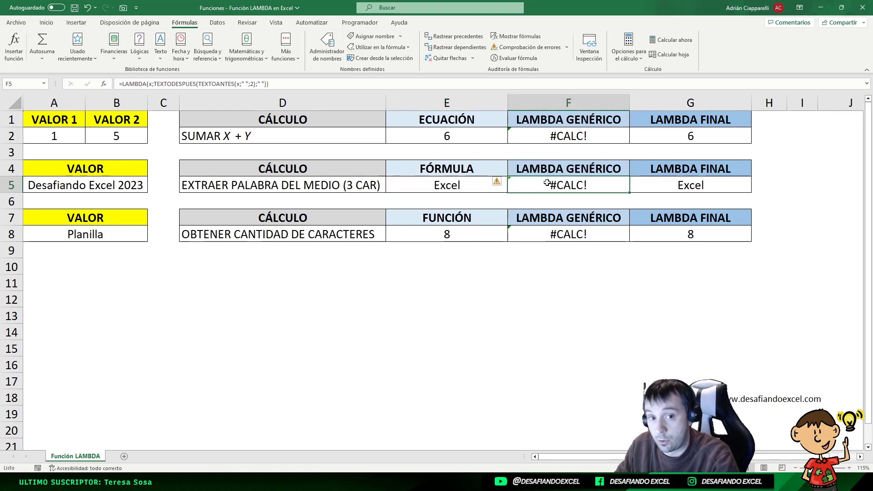
{"action": "double_click", "coordinate": [562, 185]}
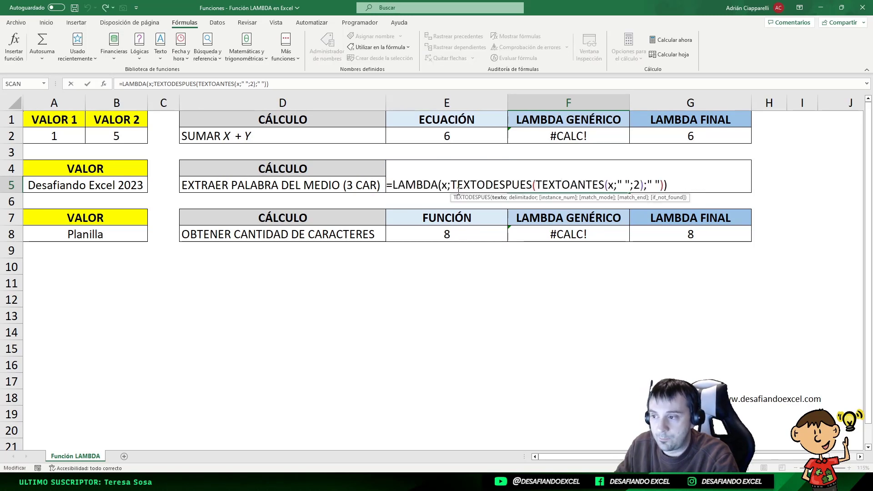
{"action": "left_click", "coordinate": [440, 185]}
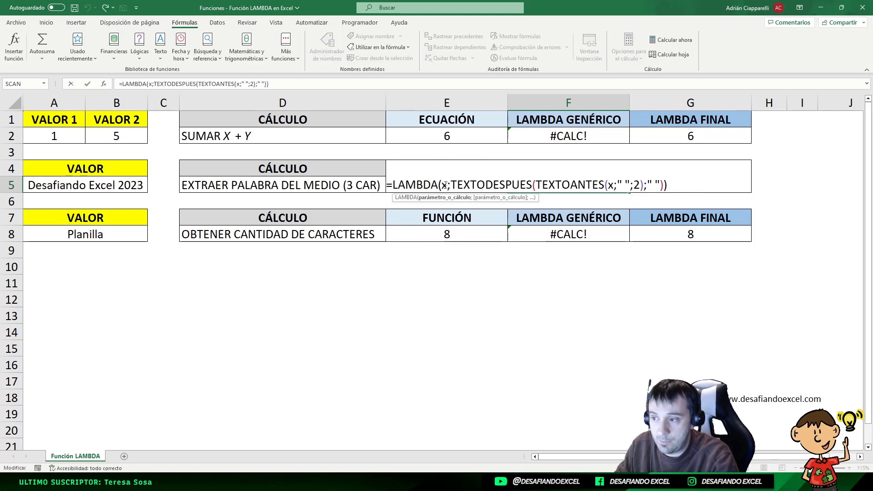
{"action": "double_click", "coordinate": [447, 185]}
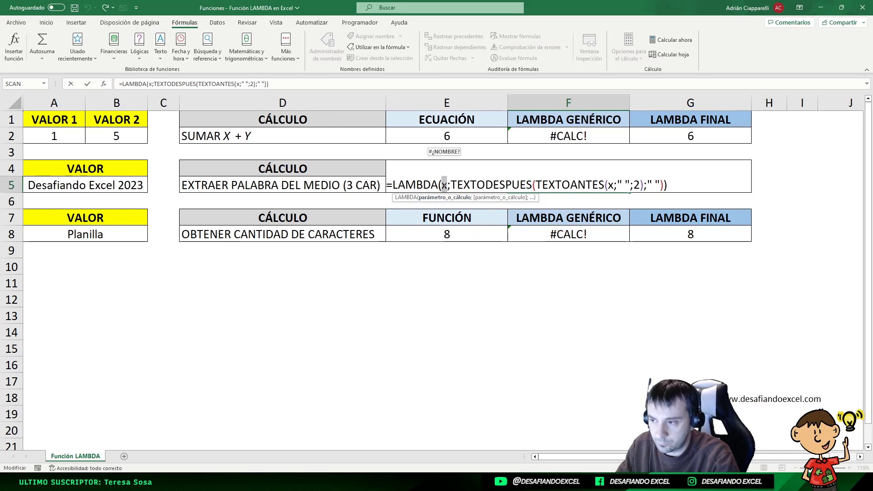
{"action": "left_click", "coordinate": [444, 184]}
{"action": "left_click_drag", "start_coordinate": [454, 184], "coordinate": [657, 176]}
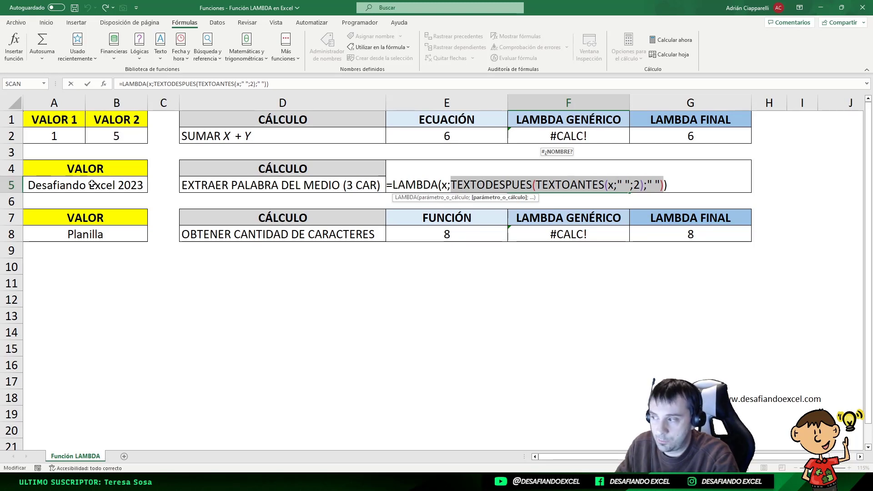
{"action": "left_click", "coordinate": [610, 185]}
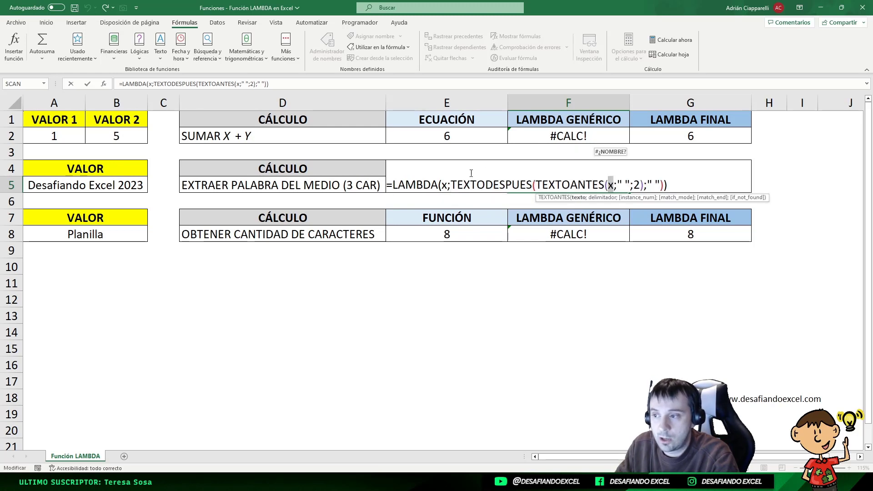
{"action": "left_click", "coordinate": [444, 186]}
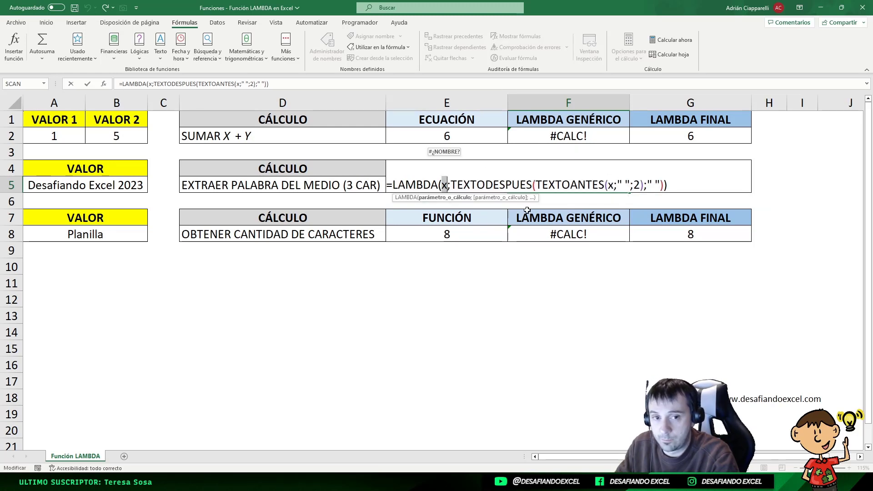
{"action": "left_click", "coordinate": [610, 186]}
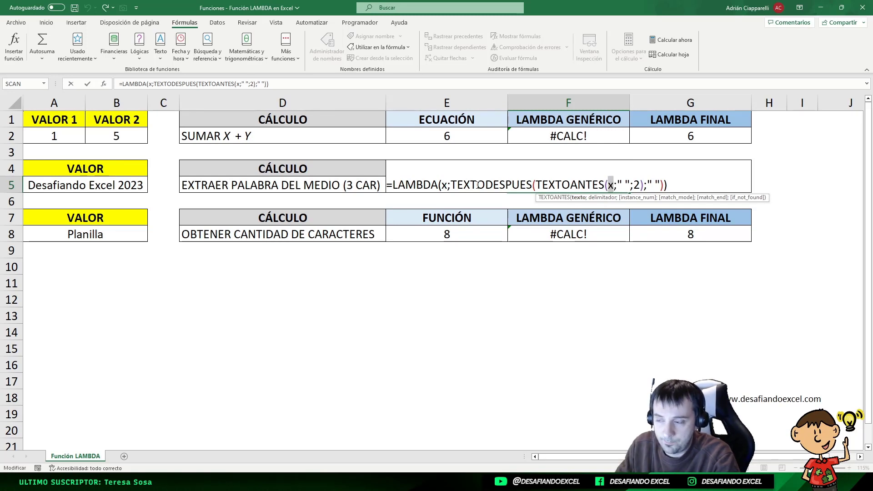
{"action": "left_click", "coordinate": [444, 185]}
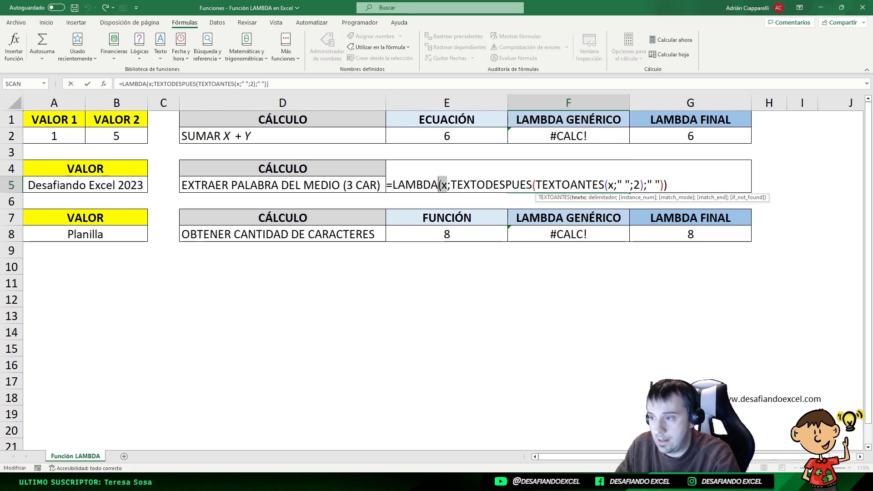
{"action": "double_click", "coordinate": [444, 184]}
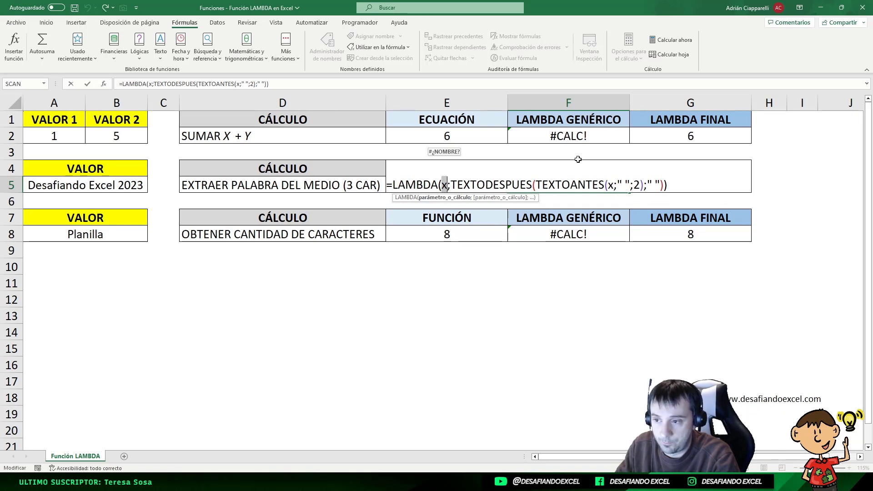
{"action": "key", "text": "Return"}
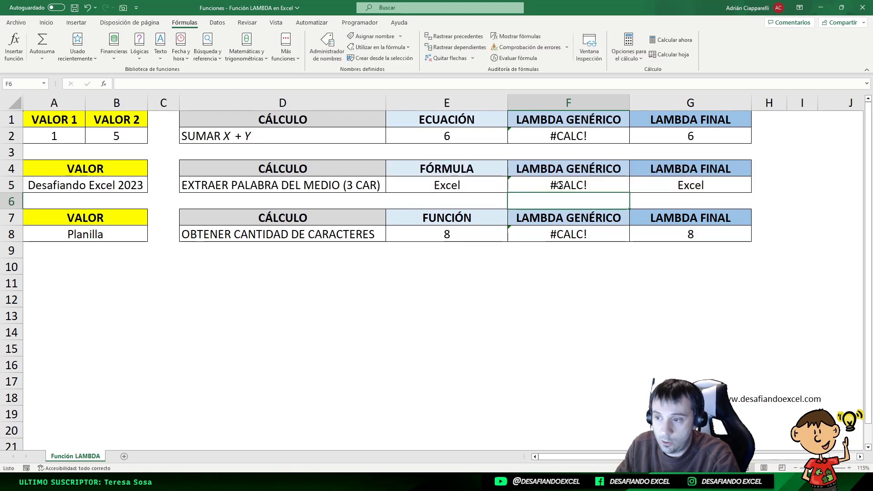
Test the generic LAMBDA in F5 on the sample text by appending the argument (A5) to its formula
{"action": "left_click", "coordinate": [567, 183]}
{"action": "double_click", "coordinate": [608, 184]}
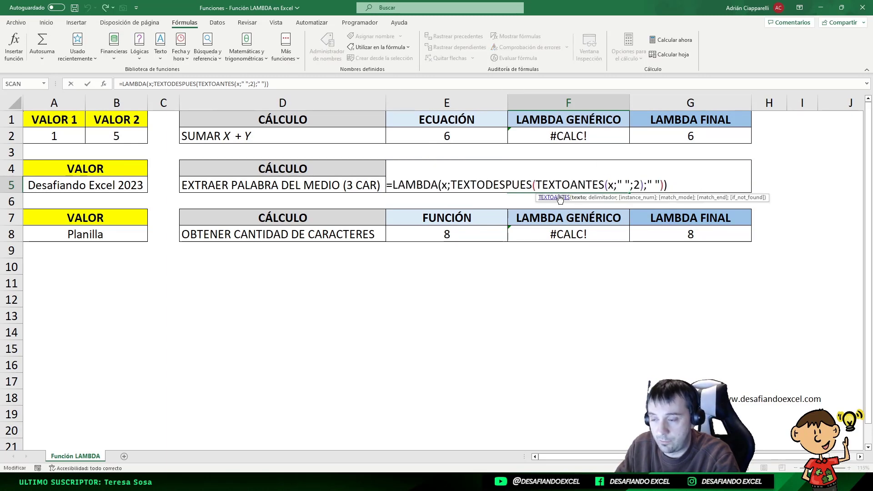
{"action": "left_click", "coordinate": [675, 185]}
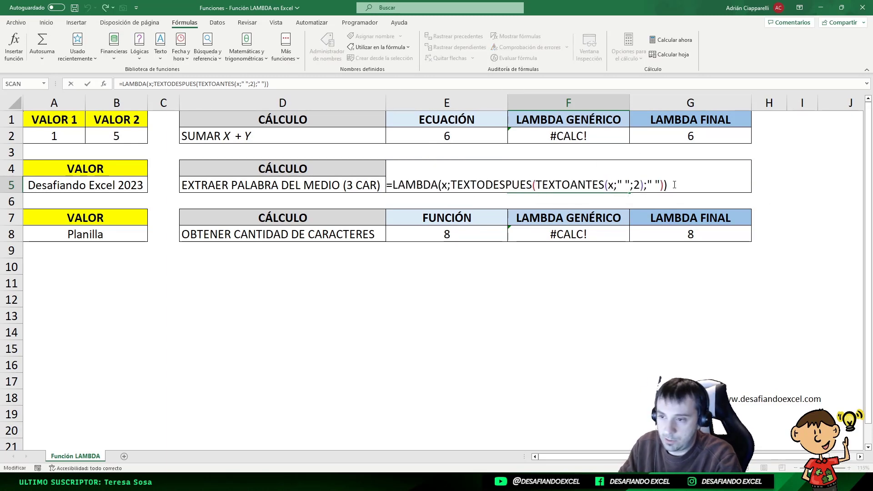
{"action": "type", "text": "("}
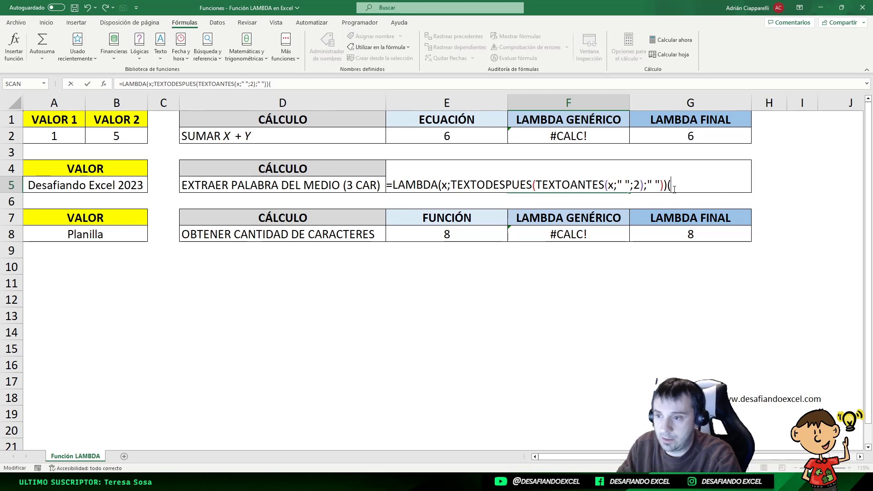
{"action": "left_click", "coordinate": [70, 186]}
{"action": "type", "text": ")"}
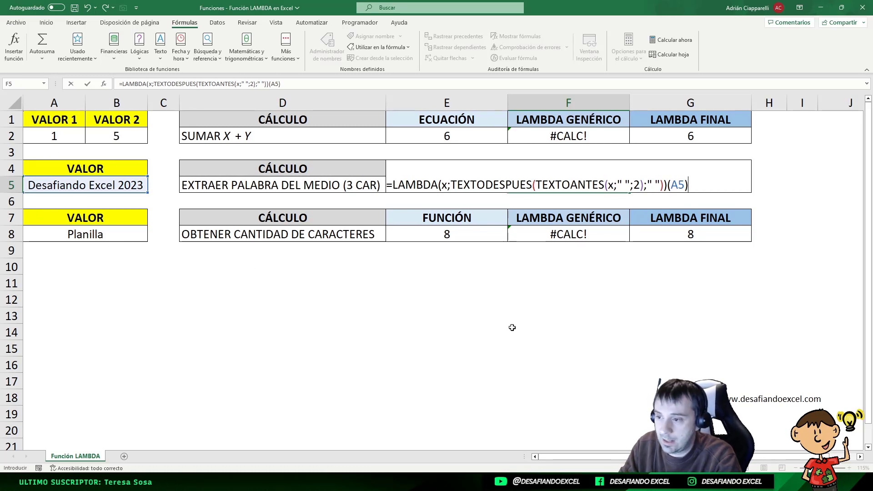
{"action": "key", "text": "Return"}
{"action": "left_click", "coordinate": [584, 194]}
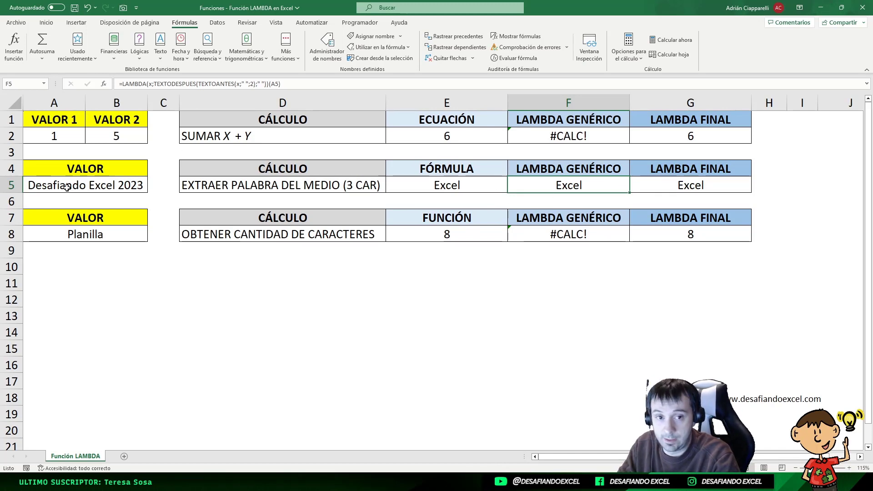
Remove the argument (A5) from the end of the LAMBDA formula in F5
{"action": "double_click", "coordinate": [599, 185]}
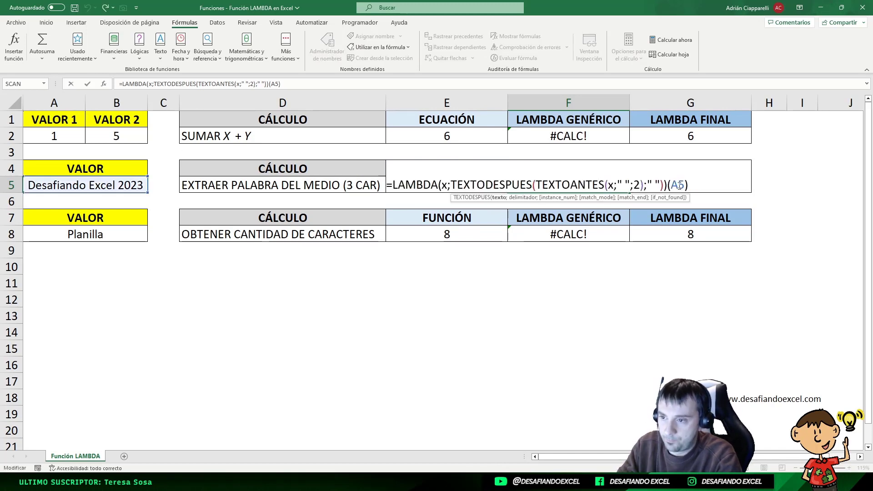
{"action": "key", "text": "BackSpace"}
{"action": "key", "text": "BackSpace"}
{"action": "key", "text": "BackSpace"}
{"action": "key", "text": "BackSpace"}
{"action": "key", "text": "Return"}
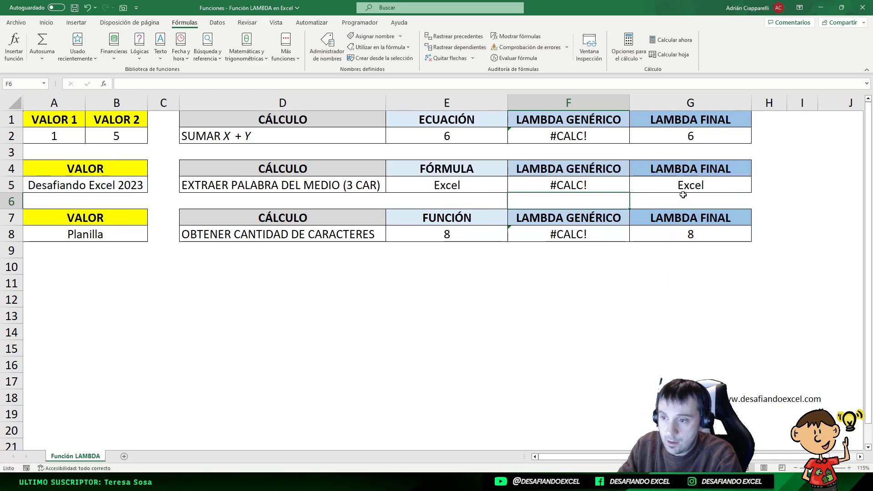
Compare the generic LAMBDA in F5 with the final formula in G5, examining the PALABRAMEDIO name and its A5 argument
{"action": "left_click", "coordinate": [693, 191]}
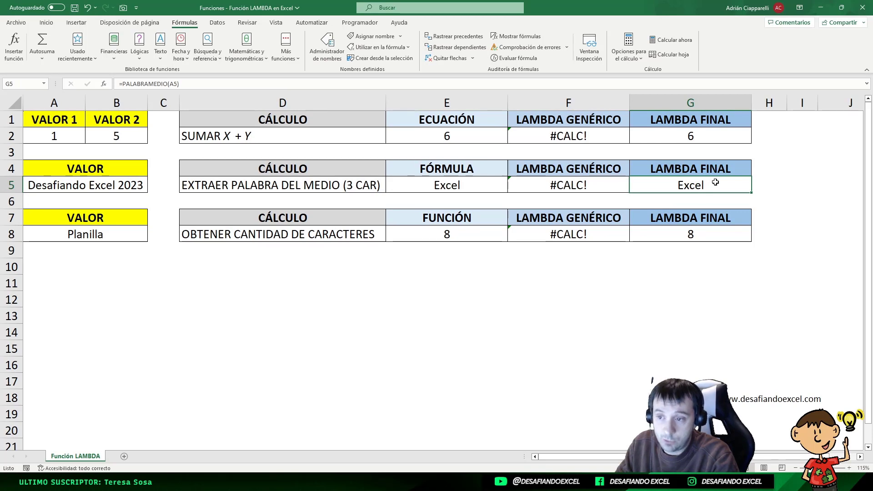
{"action": "left_click", "coordinate": [589, 185]}
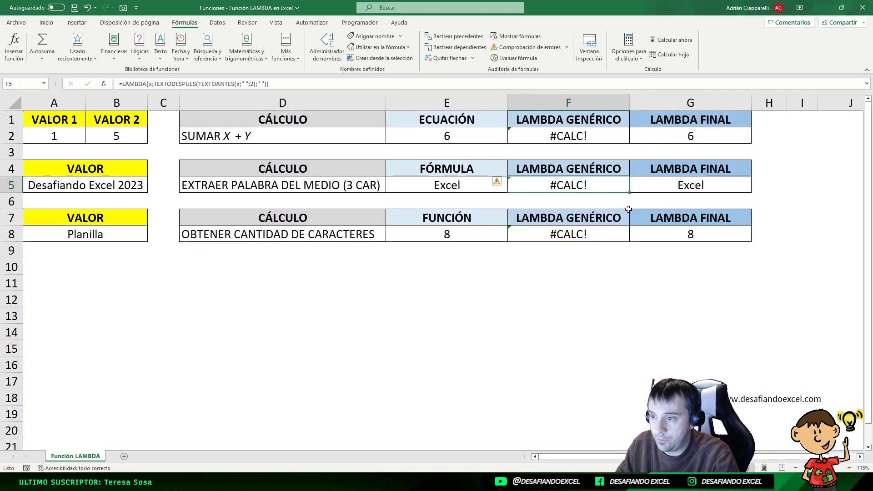
{"action": "key", "text": "F2"}
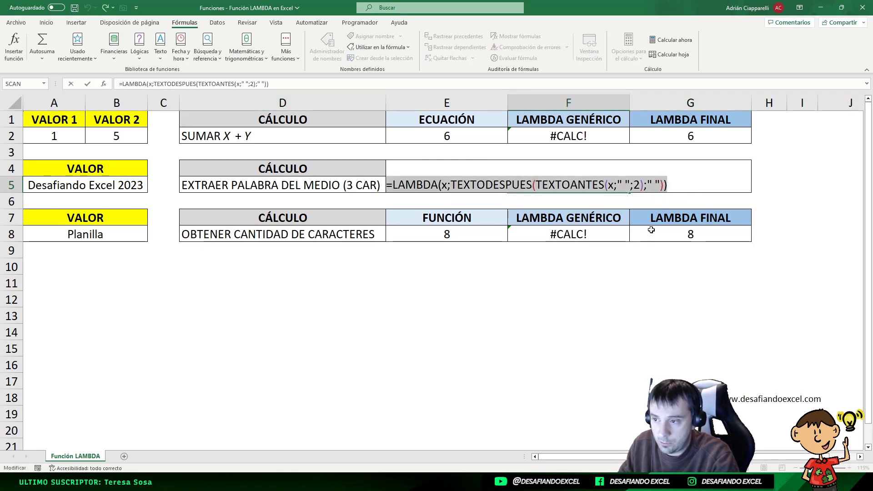
{"action": "left_click", "coordinate": [685, 184]}
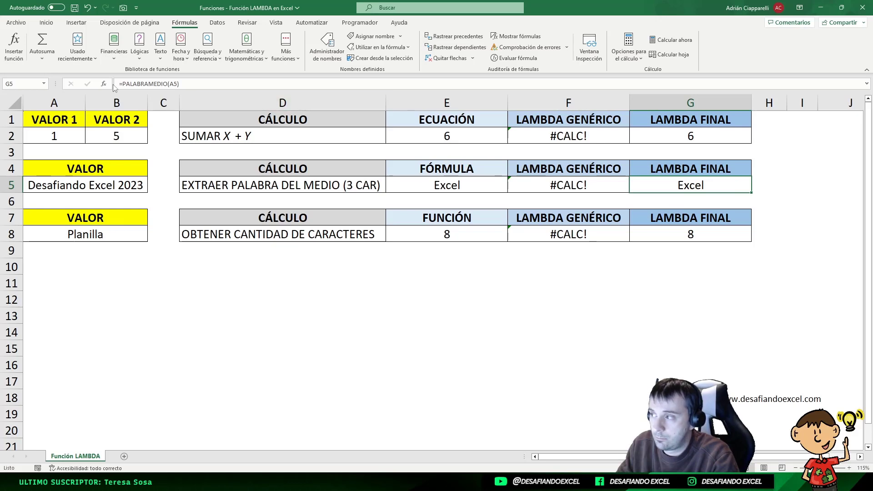
{"action": "left_click_drag", "start_coordinate": [121, 84], "coordinate": [167, 84]}
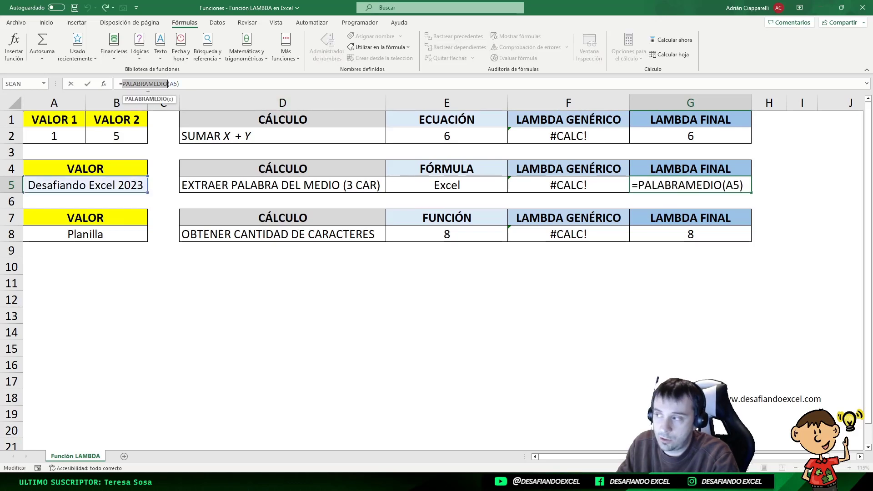
{"action": "mouse_move", "coordinate": [136, 86]}
{"action": "left_click", "coordinate": [177, 84]}
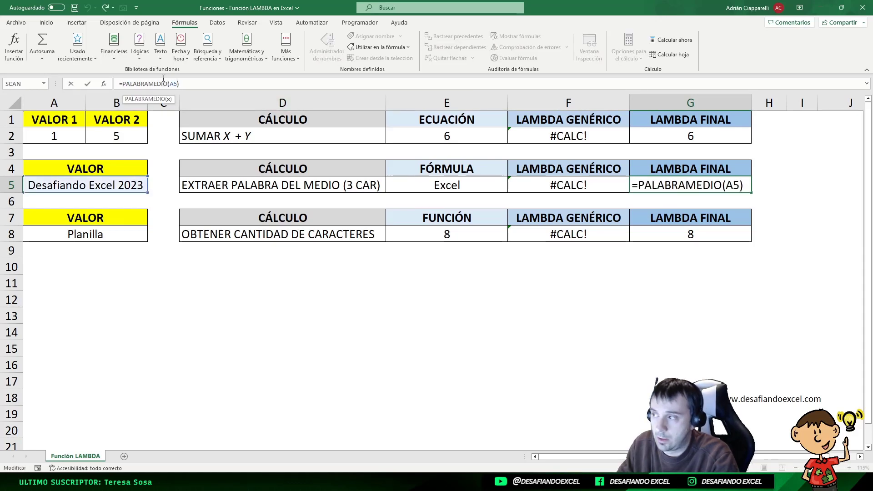
{"action": "double_click", "coordinate": [173, 84]}
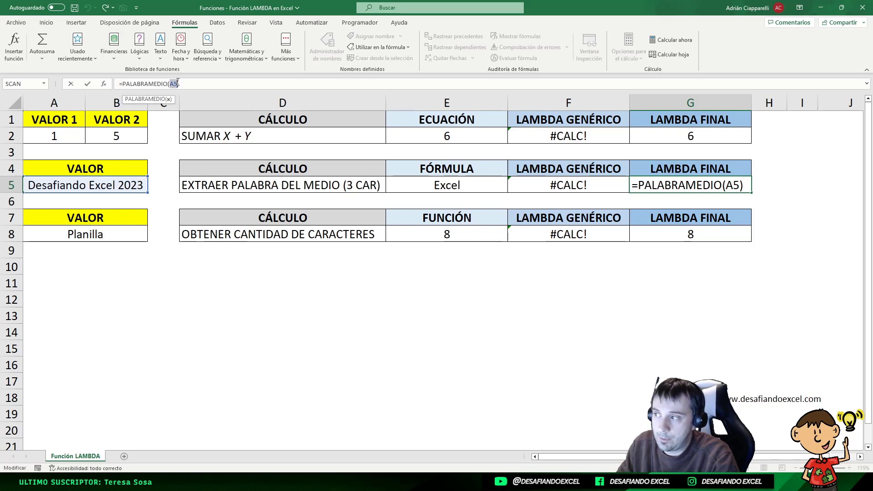
{"action": "mouse_move", "coordinate": [175, 82]}
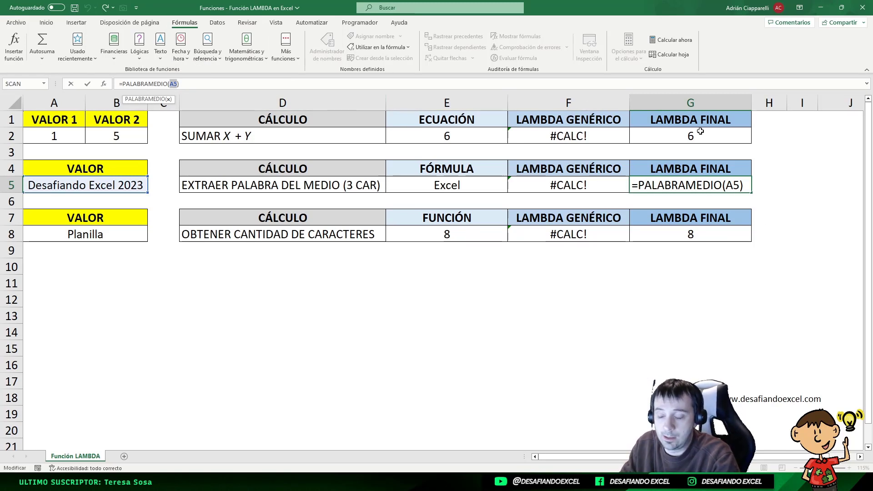
{"action": "key", "text": "ctrl+Return"}
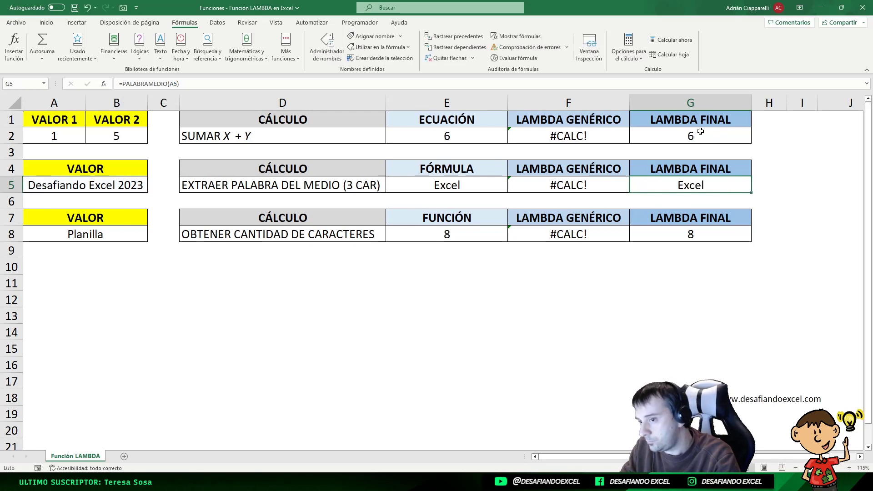
Review the character-count example in rows 7 and 8, including the function used in E8
{"action": "left_click", "coordinate": [118, 219]}
{"action": "left_click", "coordinate": [274, 219]}
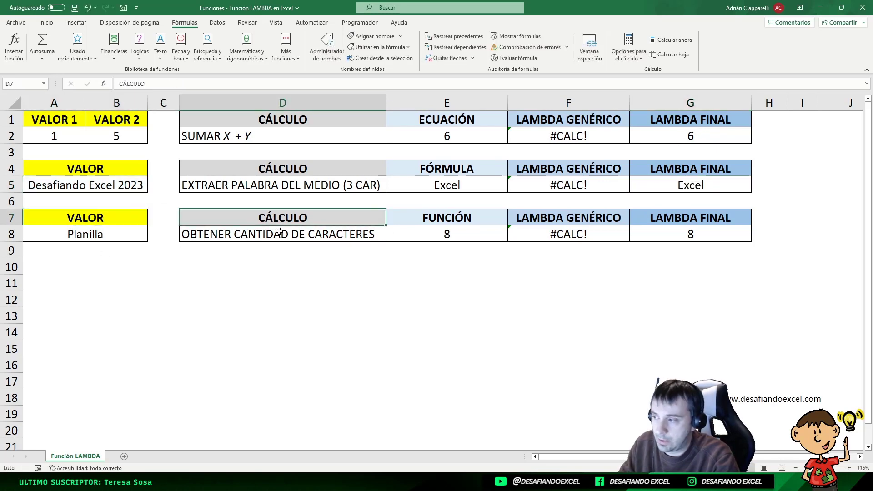
{"action": "left_click", "coordinate": [405, 214]}
{"action": "left_click", "coordinate": [425, 233]}
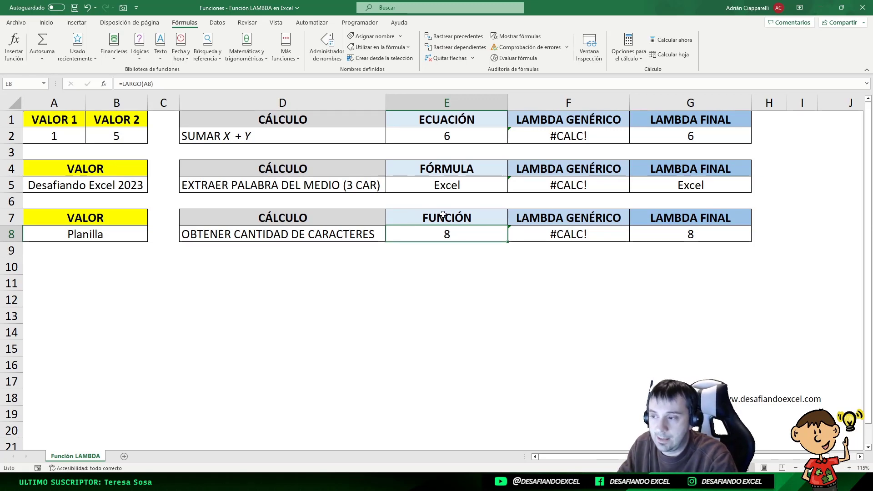
Compare the ECUACIÓN, FÓRMULA and FUNCIÓN headings of the three examples in column E, then inspect the function in E8
{"action": "left_click", "coordinate": [460, 119]}
{"action": "left_click", "coordinate": [443, 168]}
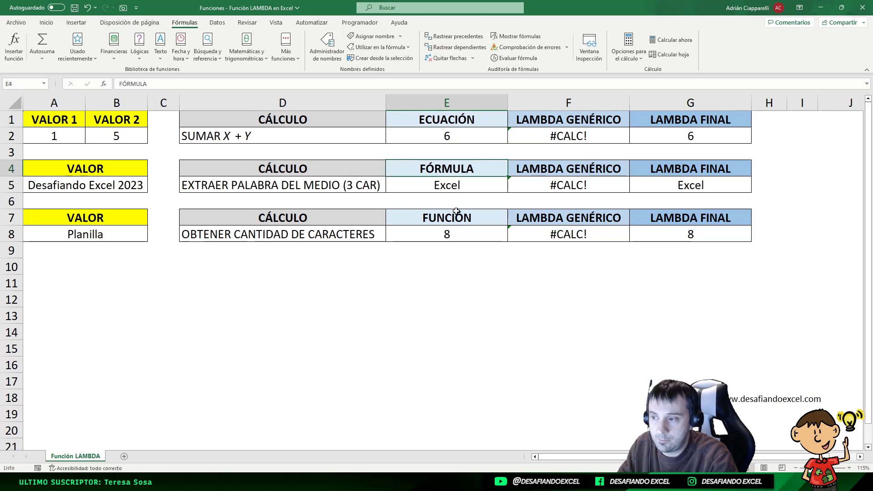
{"action": "left_click", "coordinate": [448, 118]}
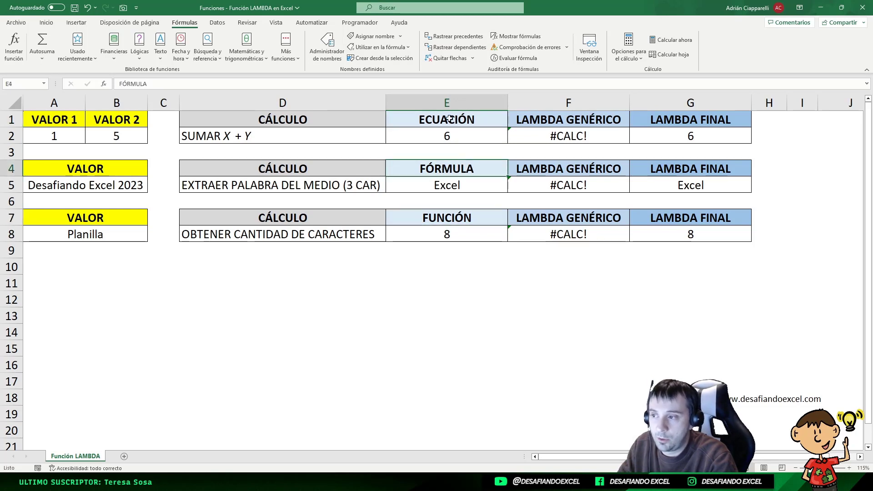
{"action": "left_click", "coordinate": [447, 168]}
{"action": "left_click", "coordinate": [455, 215]}
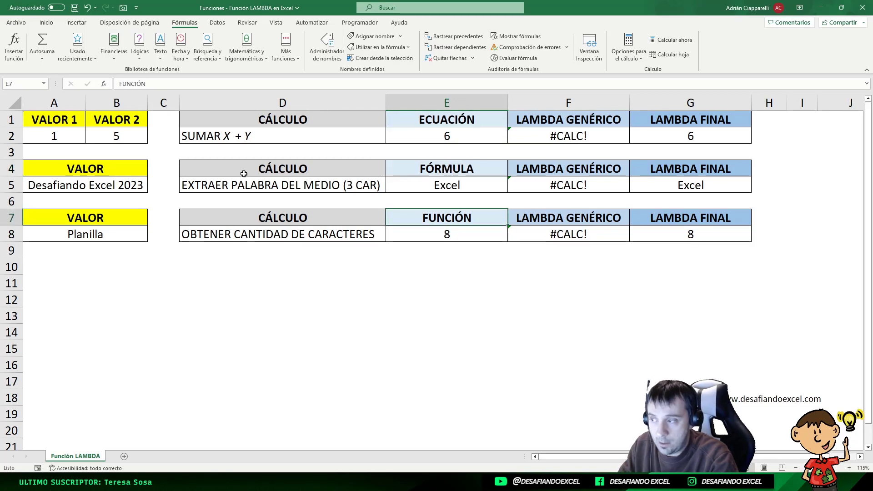
{"action": "left_click", "coordinate": [466, 117]}
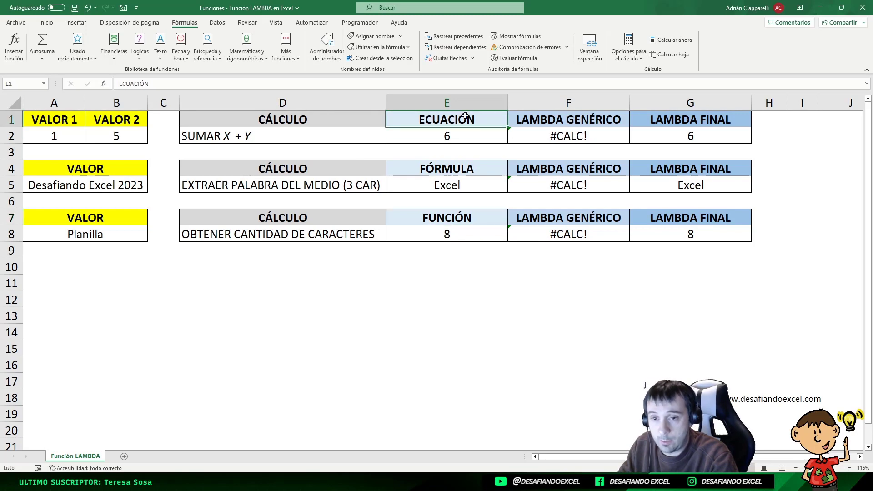
{"action": "left_click", "coordinate": [471, 167]}
{"action": "left_click", "coordinate": [439, 217]}
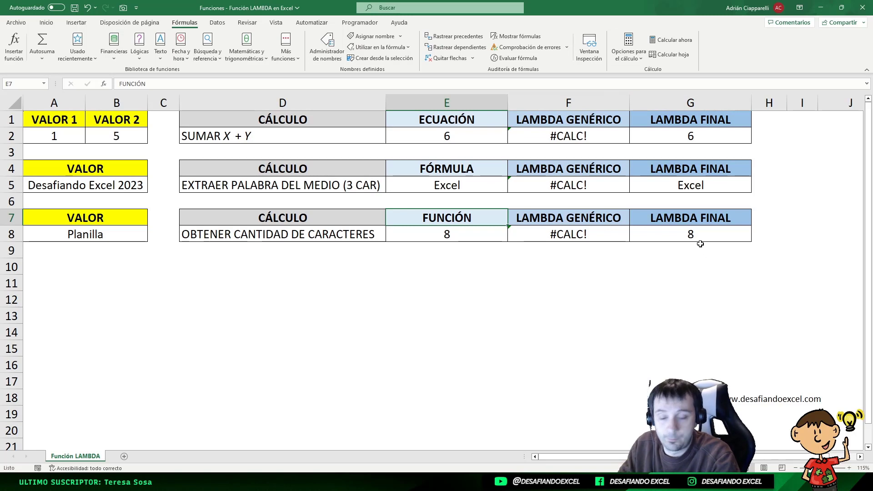
{"action": "left_click", "coordinate": [421, 235]}
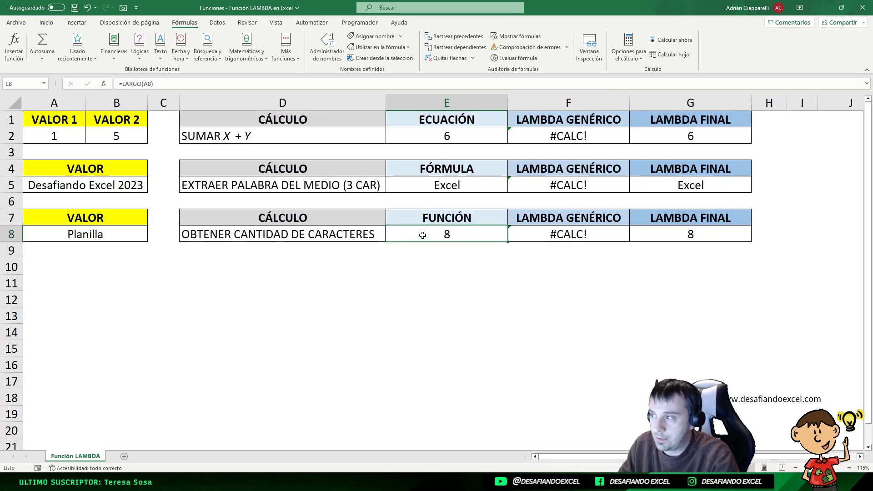
Review the character-count calculation, its source text in A8 and the LARGO function in E8 that refers to it
{"action": "left_click", "coordinate": [291, 218]}
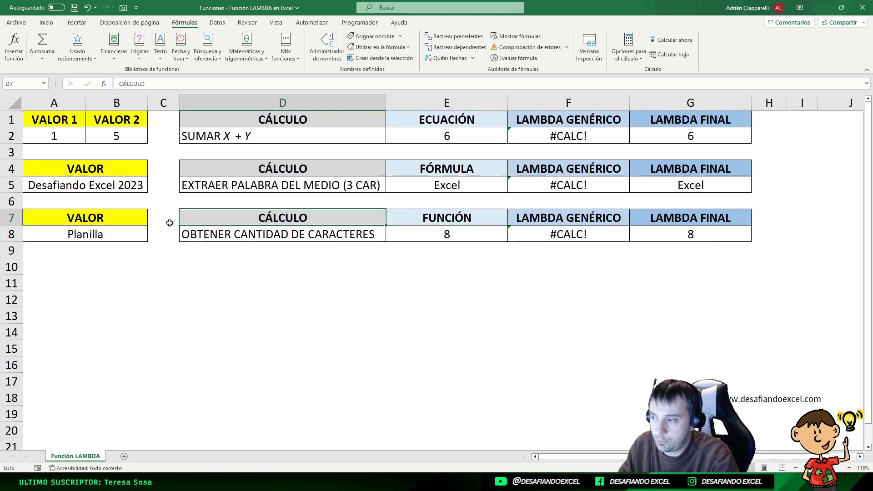
{"action": "left_click", "coordinate": [76, 233]}
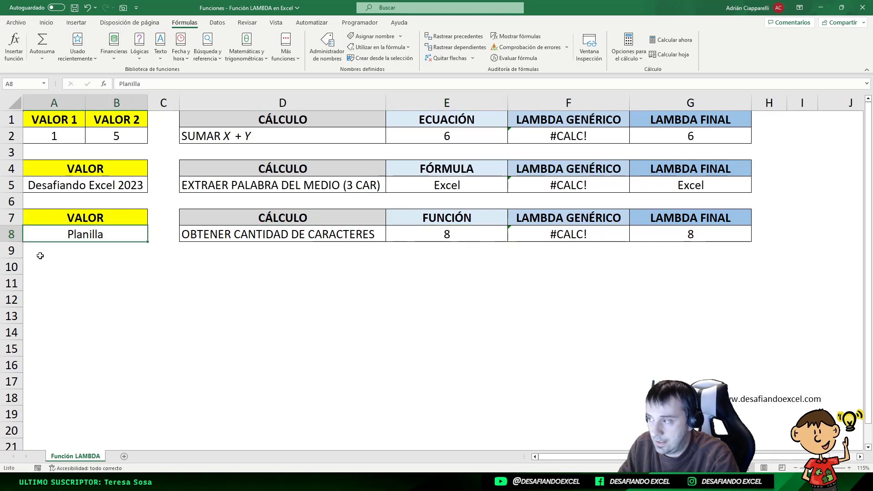
{"action": "double_click", "coordinate": [435, 228]}
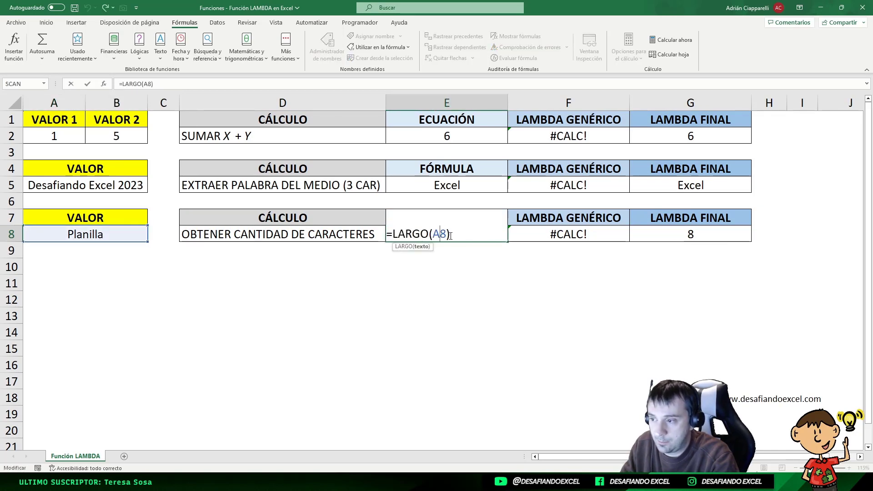
{"action": "key", "text": "Return"}
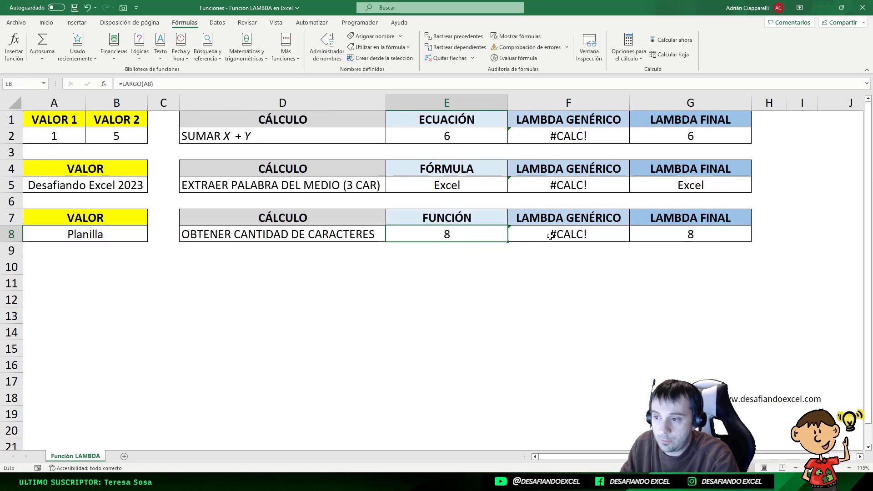
Inspect the generic LAMBDA in F8, examining its x parameter and the x argument inside LARGO
{"action": "left_click", "coordinate": [554, 234]}
{"action": "double_click", "coordinate": [553, 234]}
{"action": "double_click", "coordinate": [566, 234]}
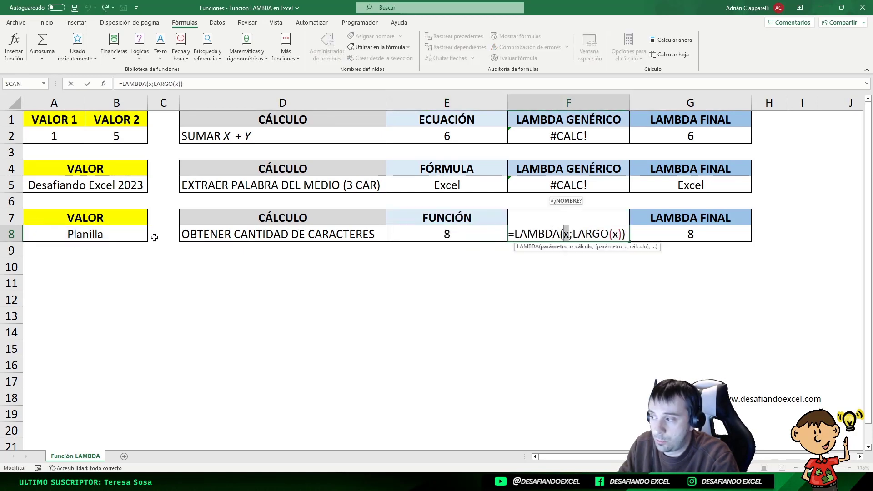
{"action": "left_click_drag", "start_coordinate": [573, 234], "coordinate": [612, 234]}
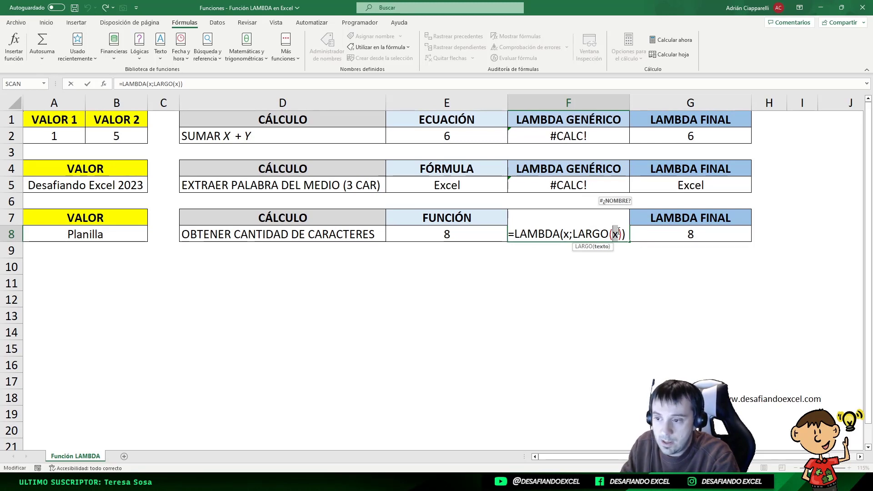
{"action": "key", "text": "Escape"}
Inspect the final formula in G8, examining the custom CARACTERES function and its A8 argument
{"action": "left_click", "coordinate": [691, 233]}
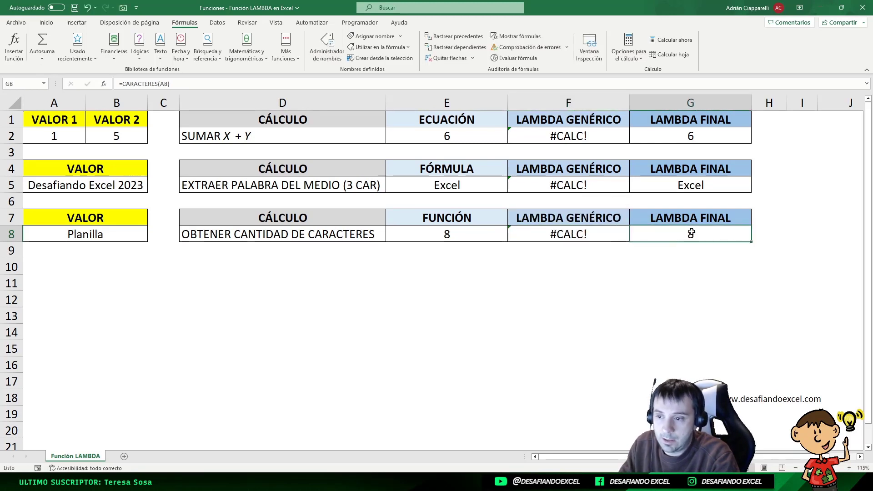
{"action": "double_click", "coordinate": [666, 233]}
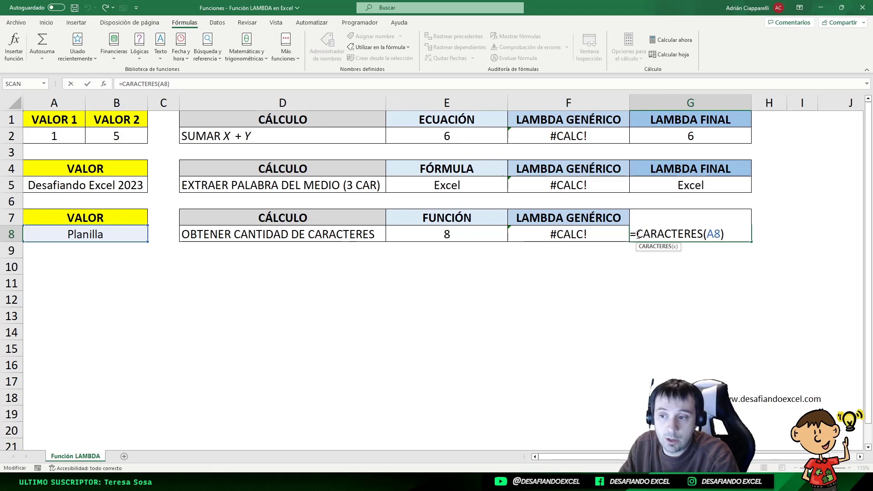
{"action": "left_click_drag", "start_coordinate": [638, 234], "coordinate": [721, 234]}
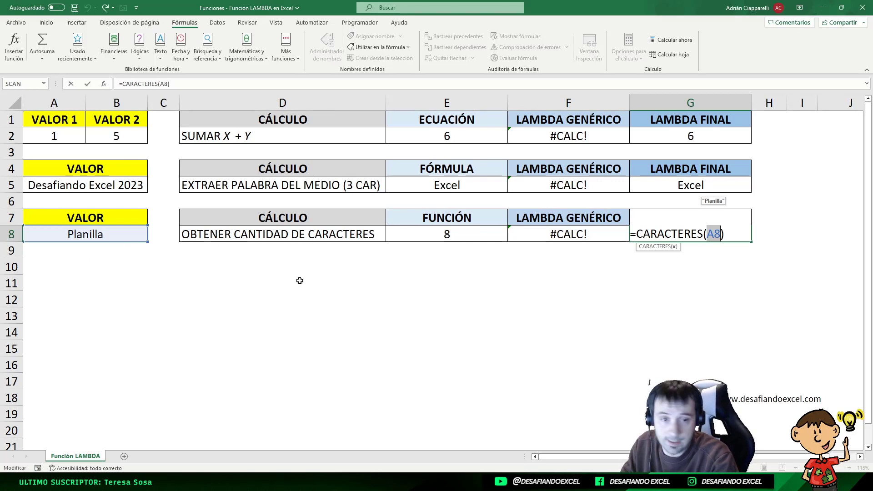
{"action": "key", "text": "ctrl+Return"}
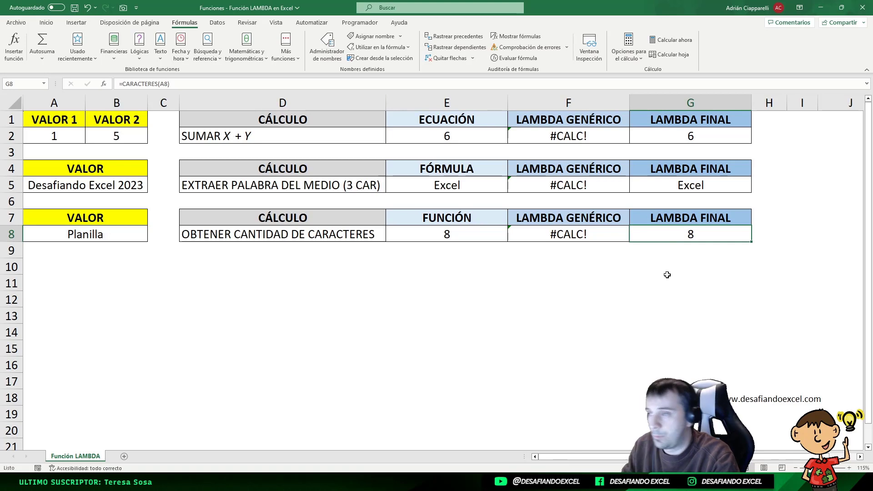